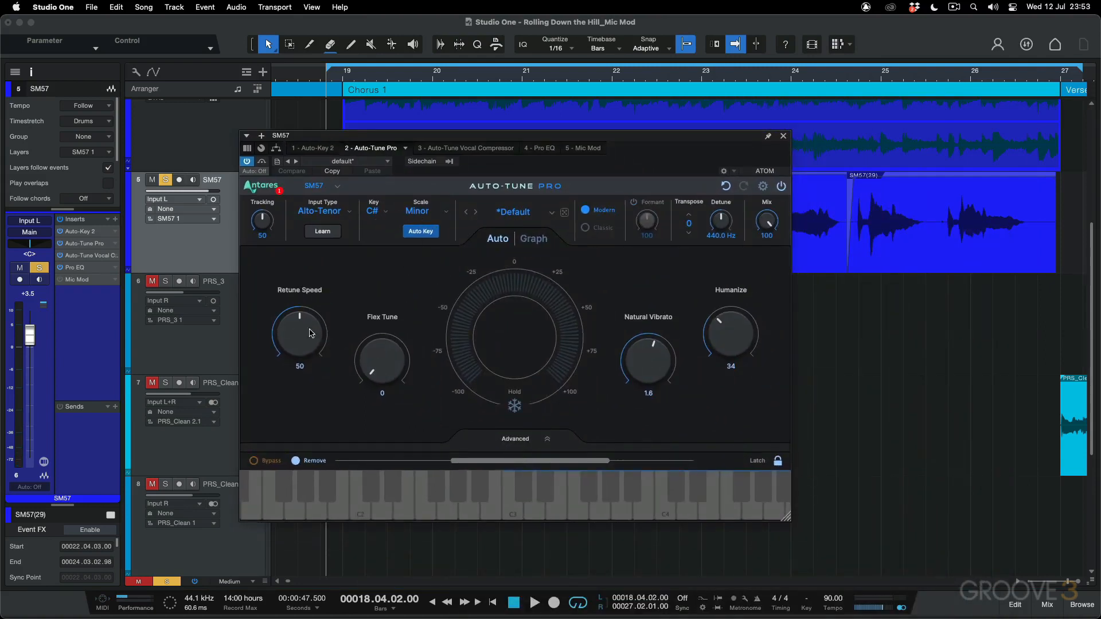
Close the Auto-Tune Pro window, view the SM57 track's Auto-Tune Vocal Compressor settings, and close that window too
left_click(783, 136)
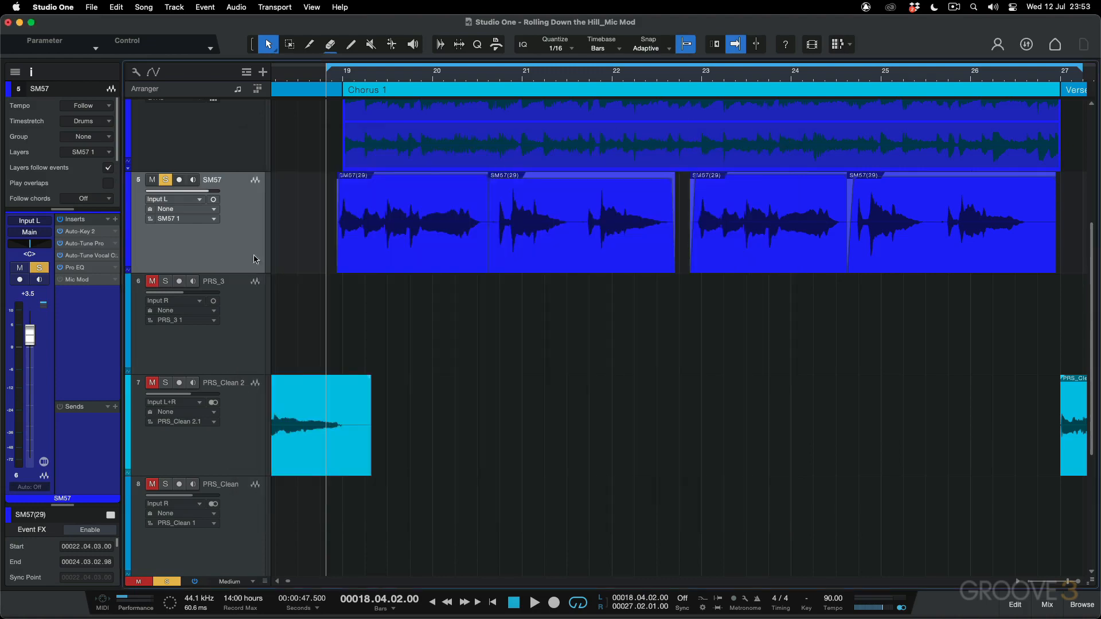
left_click(100, 257)
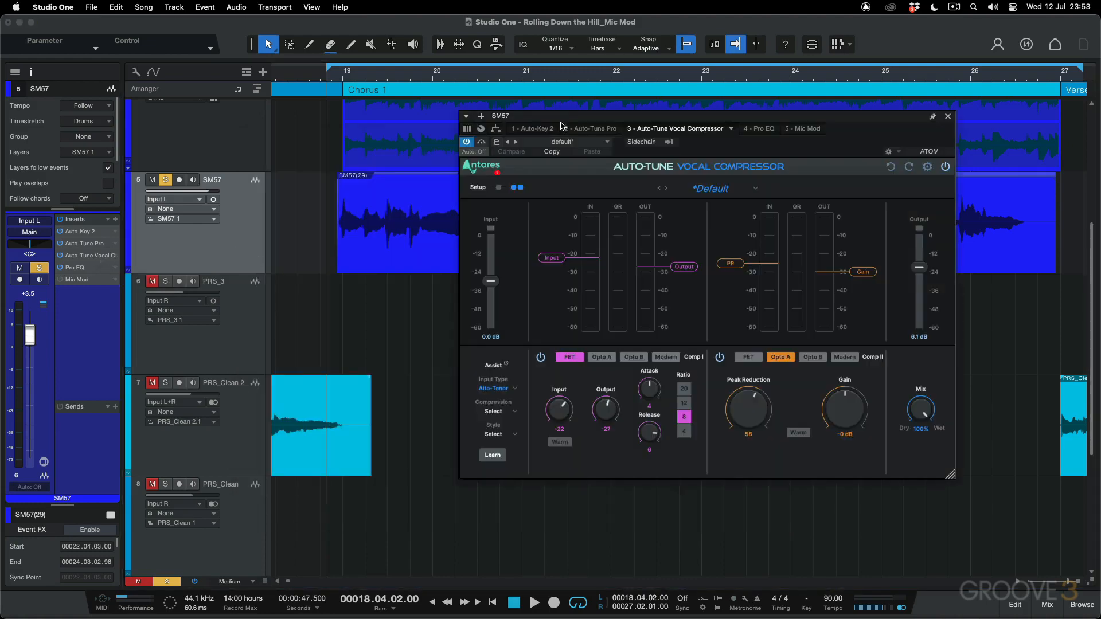
left_click_drag(564, 116, 357, 113)
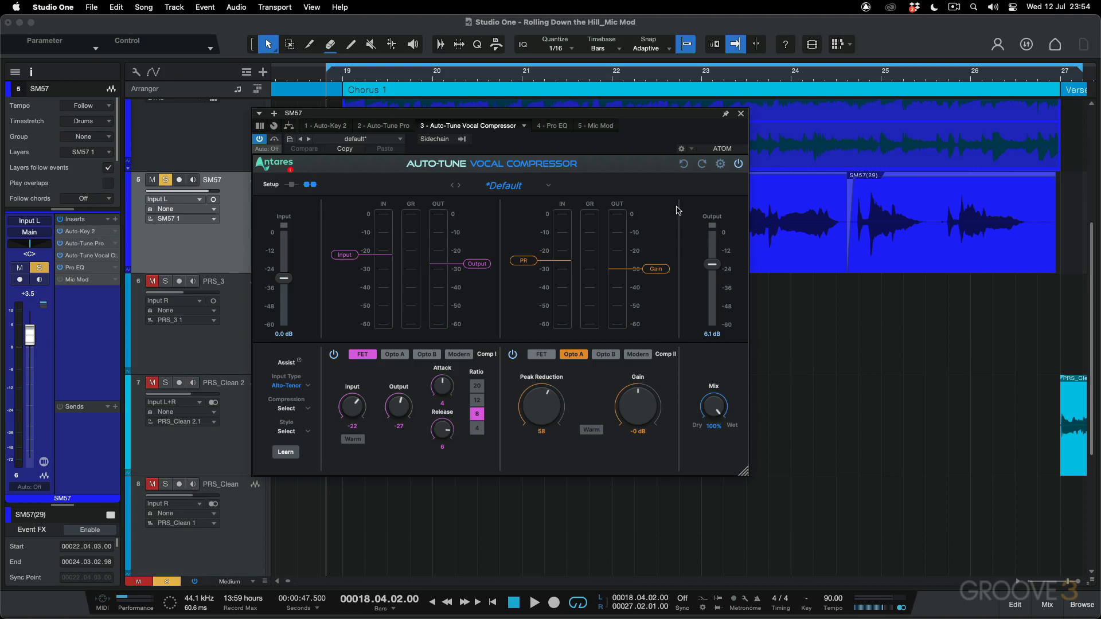
left_click(741, 113)
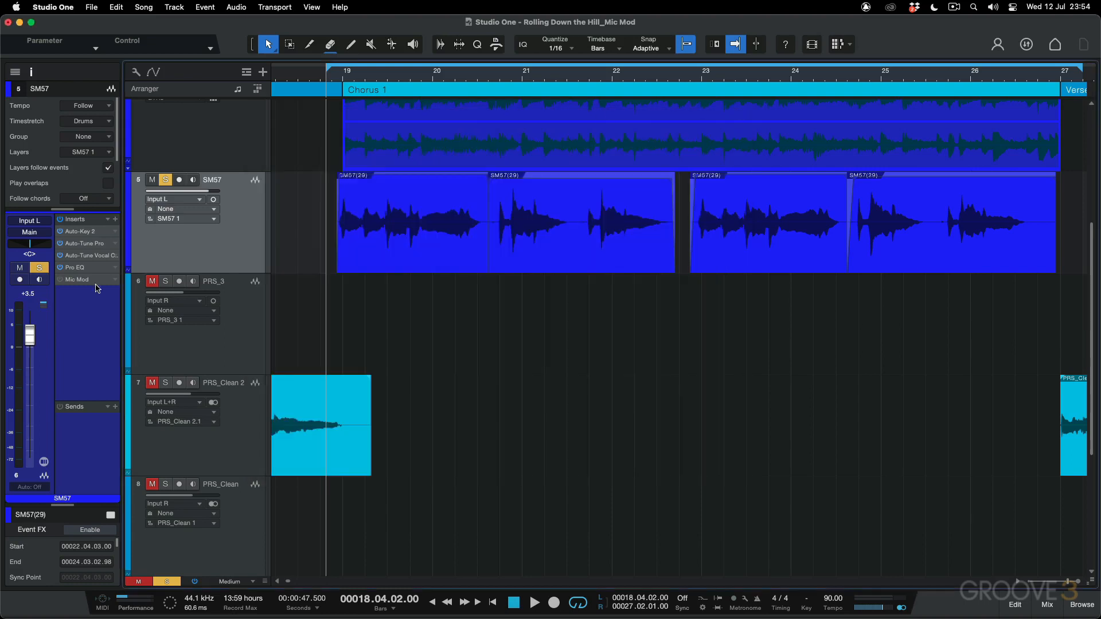
Enable the Mic Mod insert on the SM57 track and open its plug-in window over the arrangement
double_click(62, 283)
left_click_drag(625, 229, 562, 194)
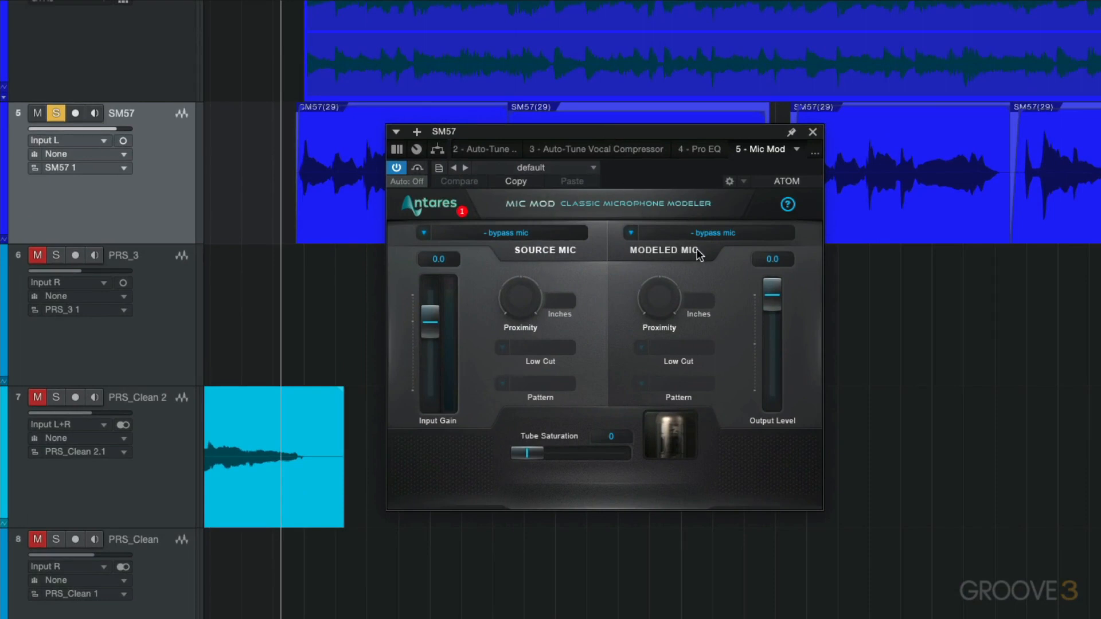
Examine the microphone brands and models available for Mic Mod's source mic and modeled mic, including the Blue and AKG models
left_click(519, 233)
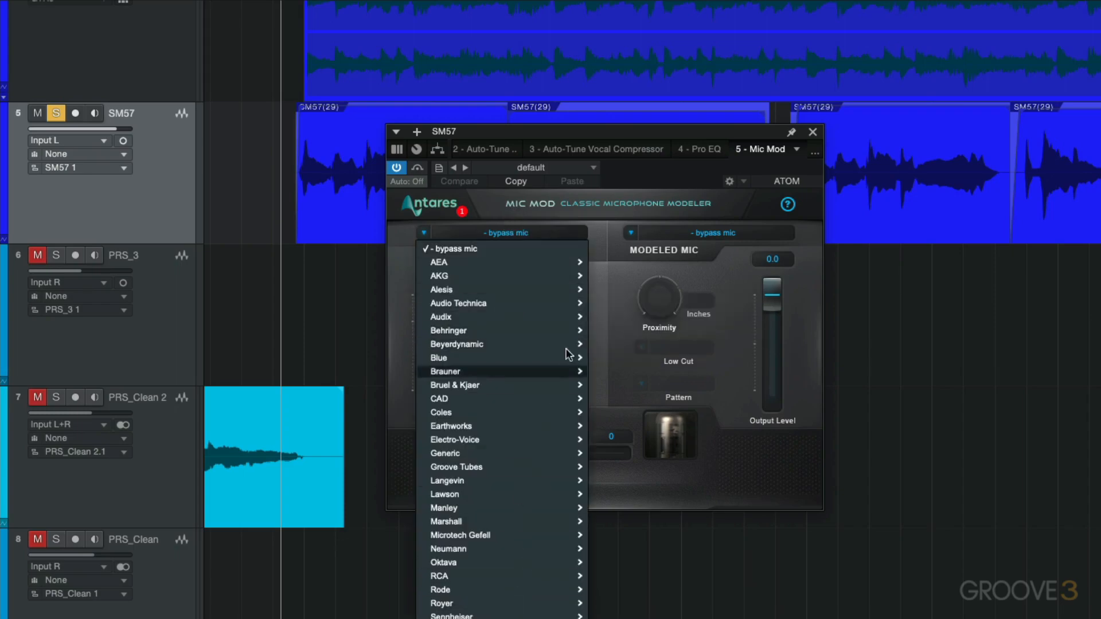
left_click(612, 291)
left_click(711, 234)
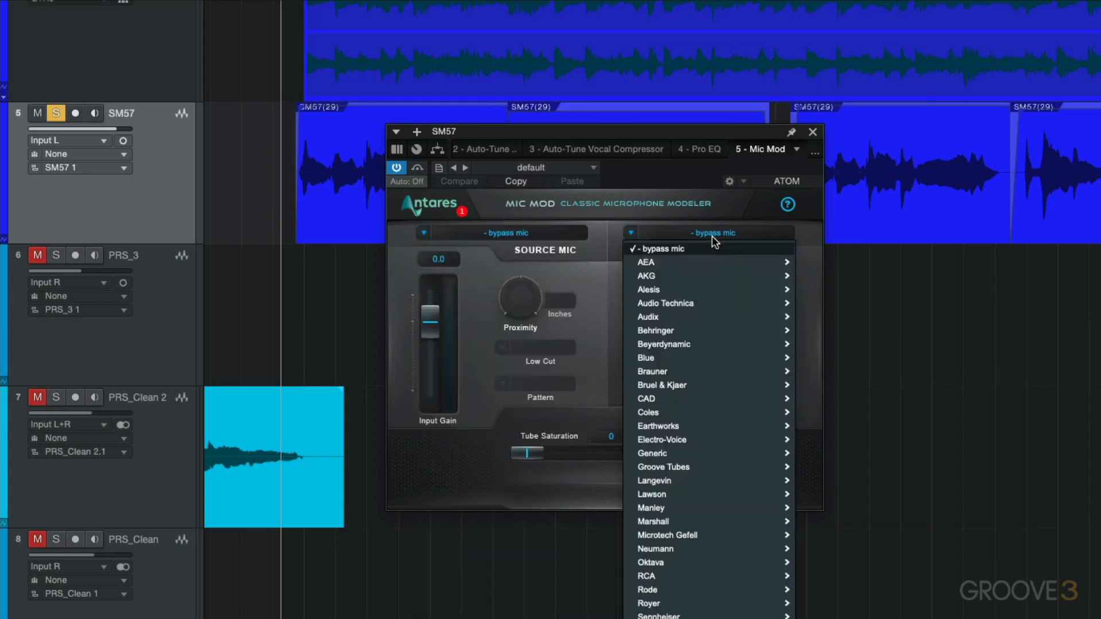
mouse_move(716, 363)
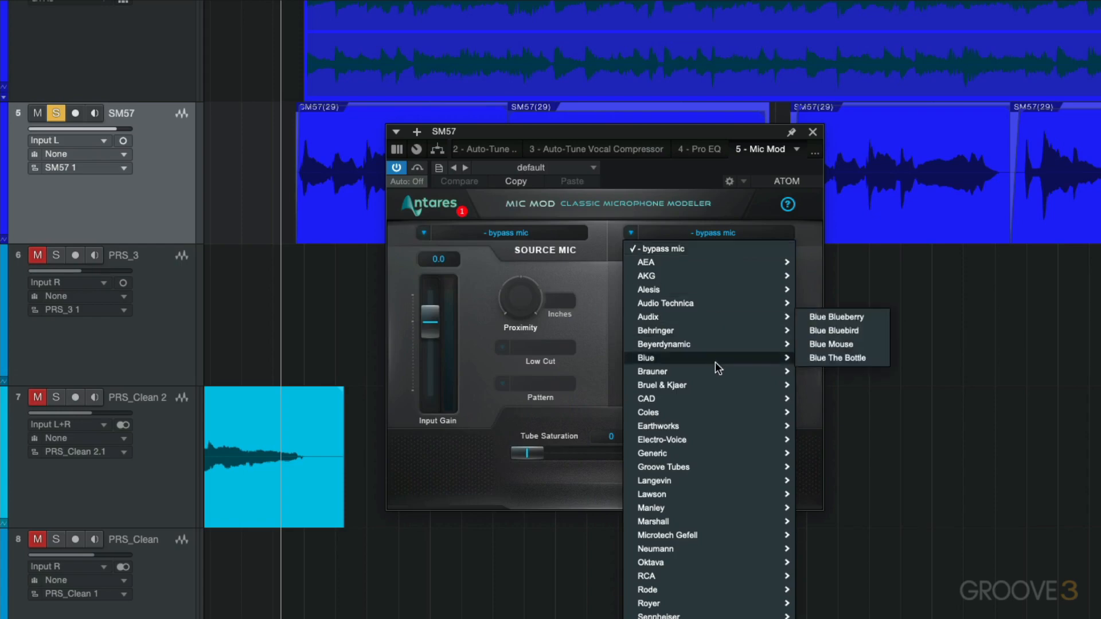
left_click(604, 290)
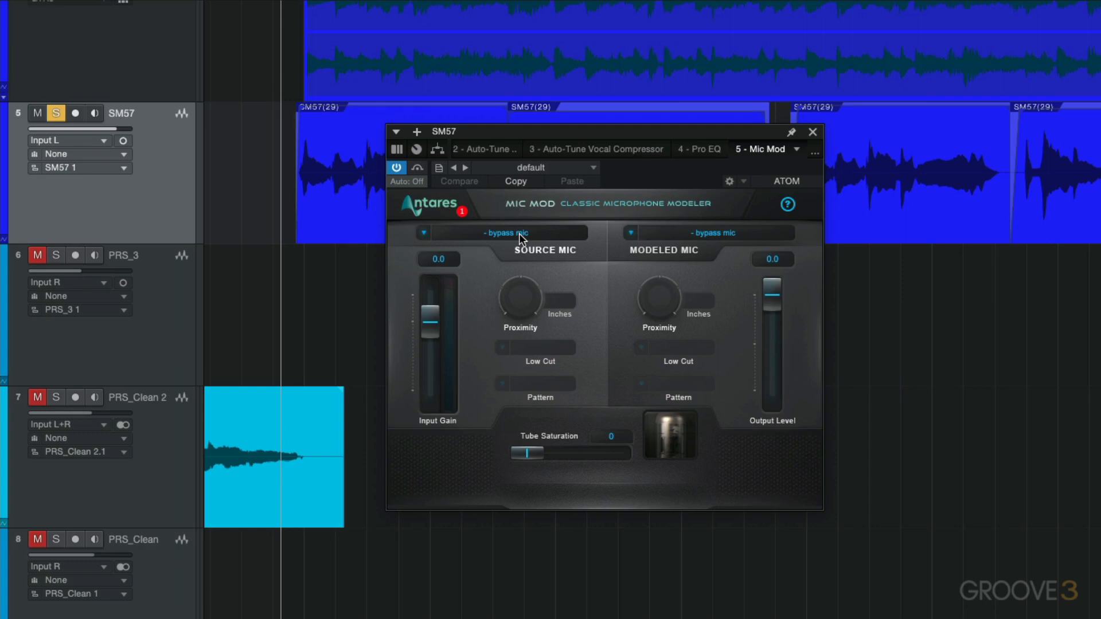
left_click(690, 234)
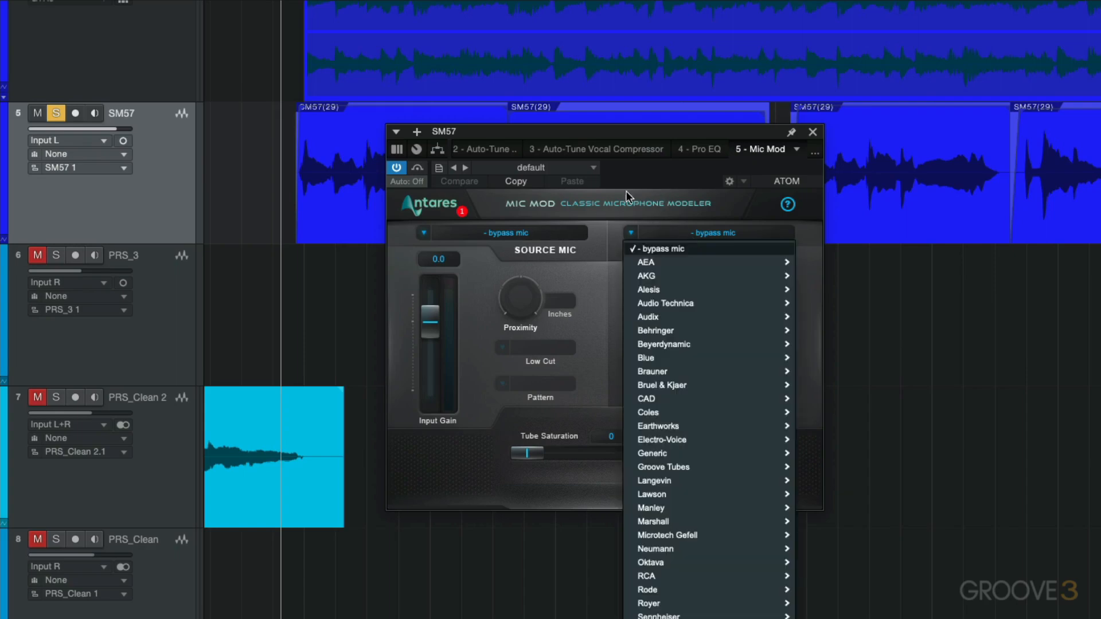
mouse_move(638, 277)
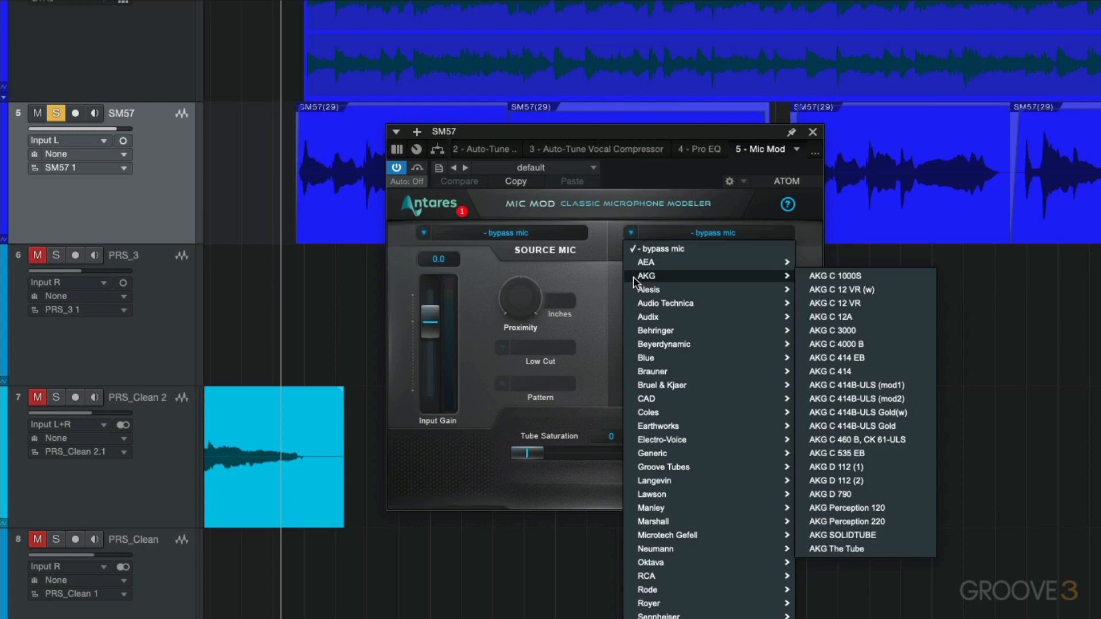
left_click(610, 268)
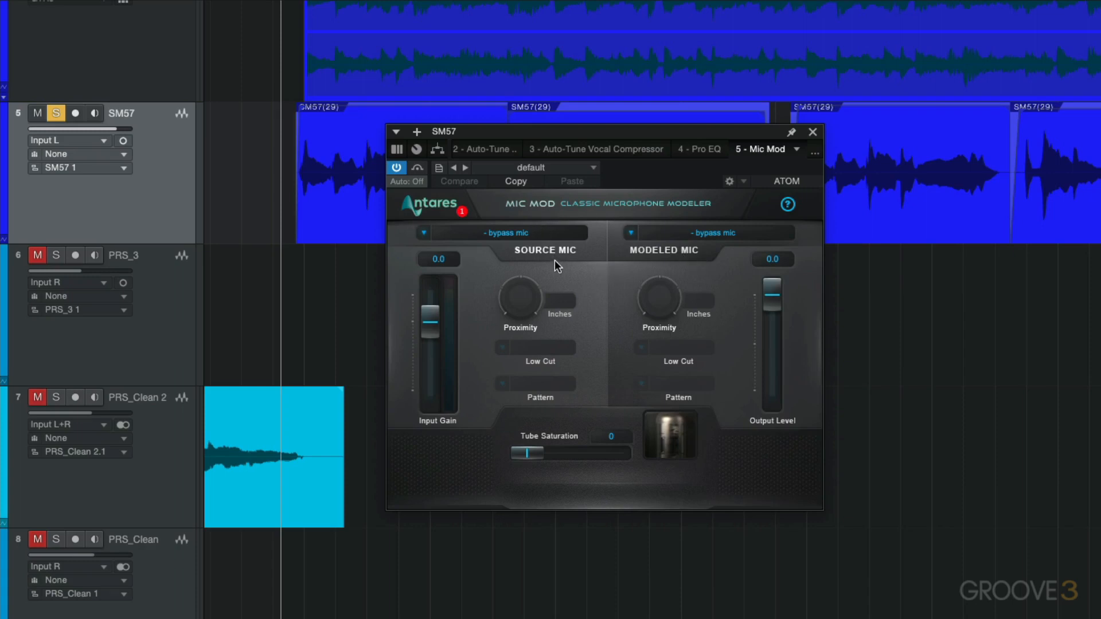
Set Mic Mod's source mic to Shure SM57
left_click(527, 235)
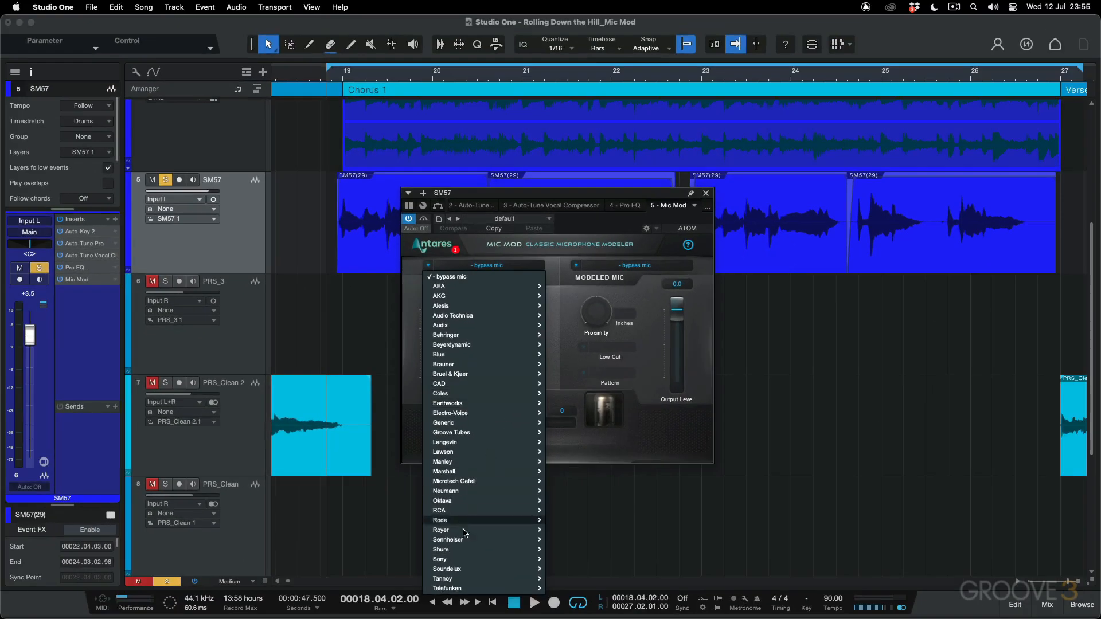
mouse_move(520, 618)
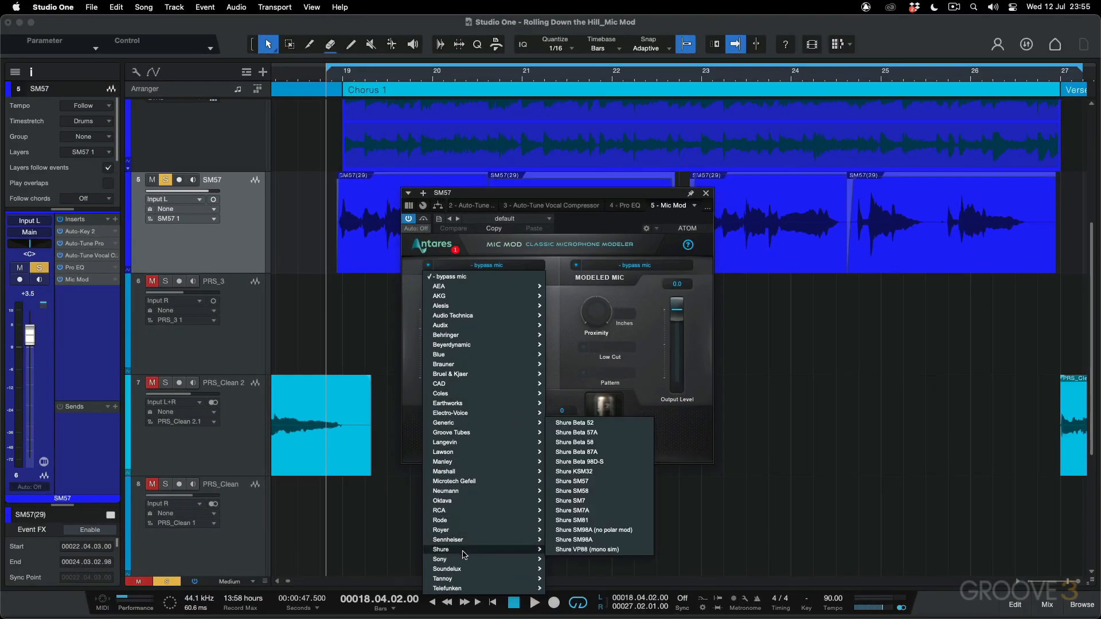
left_click(585, 481)
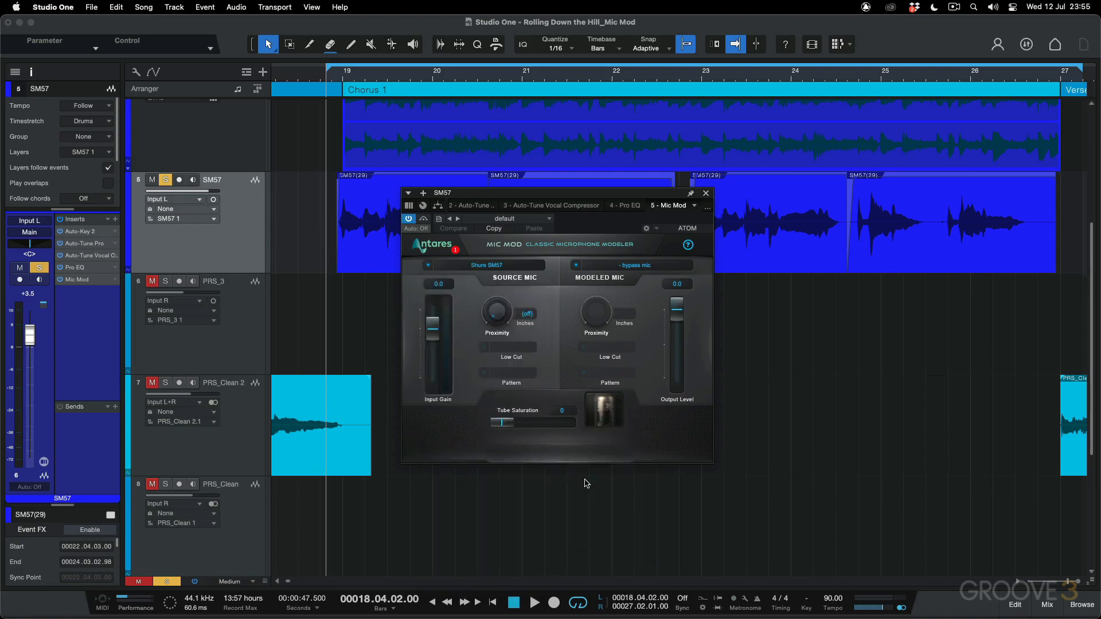
Examine the Generic microphone types offered for the source mic without changing the selected microphone
left_click(478, 266)
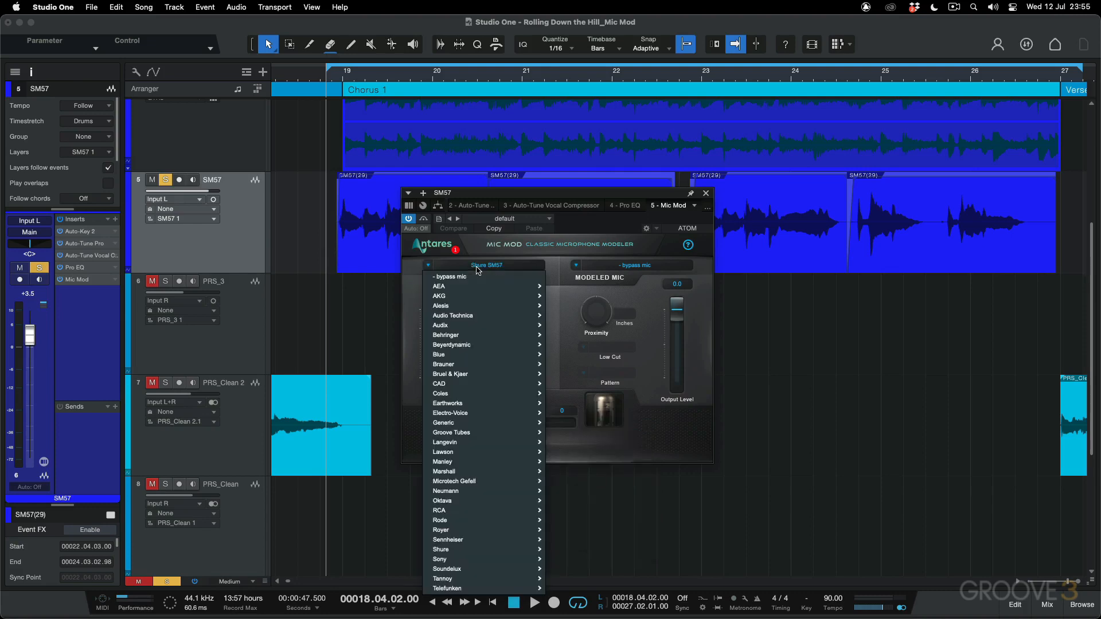
mouse_move(454, 424)
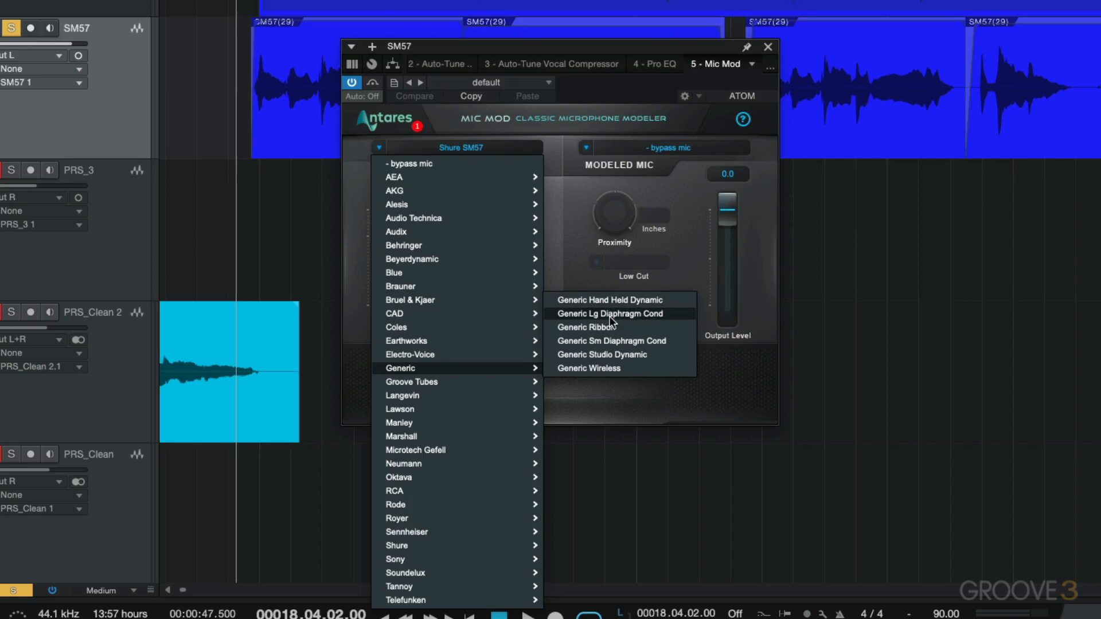
left_click(483, 146)
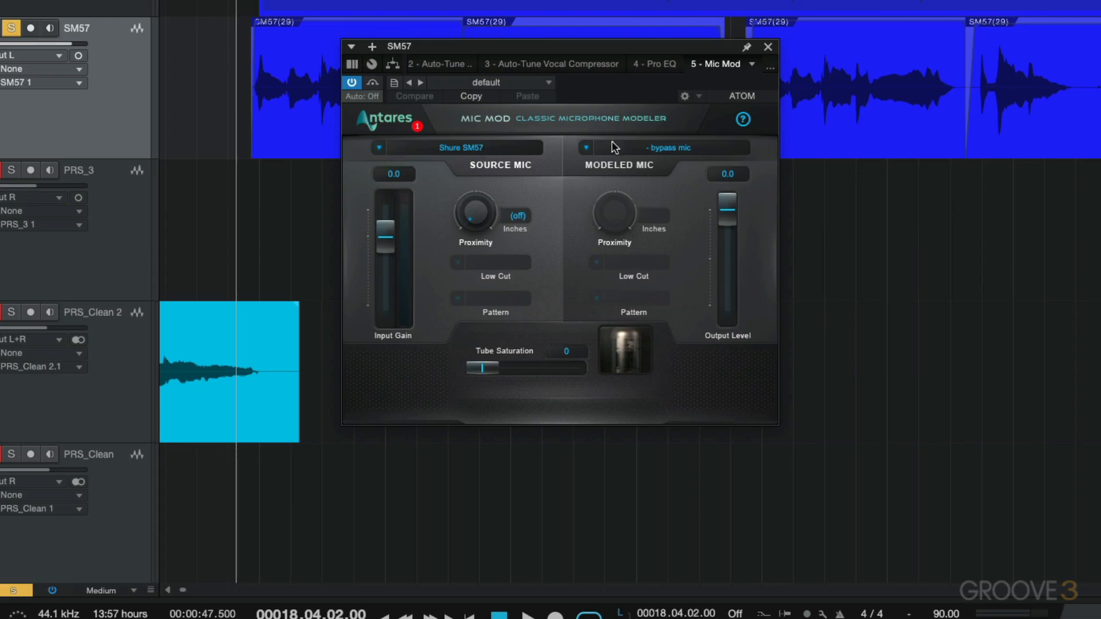
Set Mic Mod's modeled mic to Neumann U 87
left_click(650, 148)
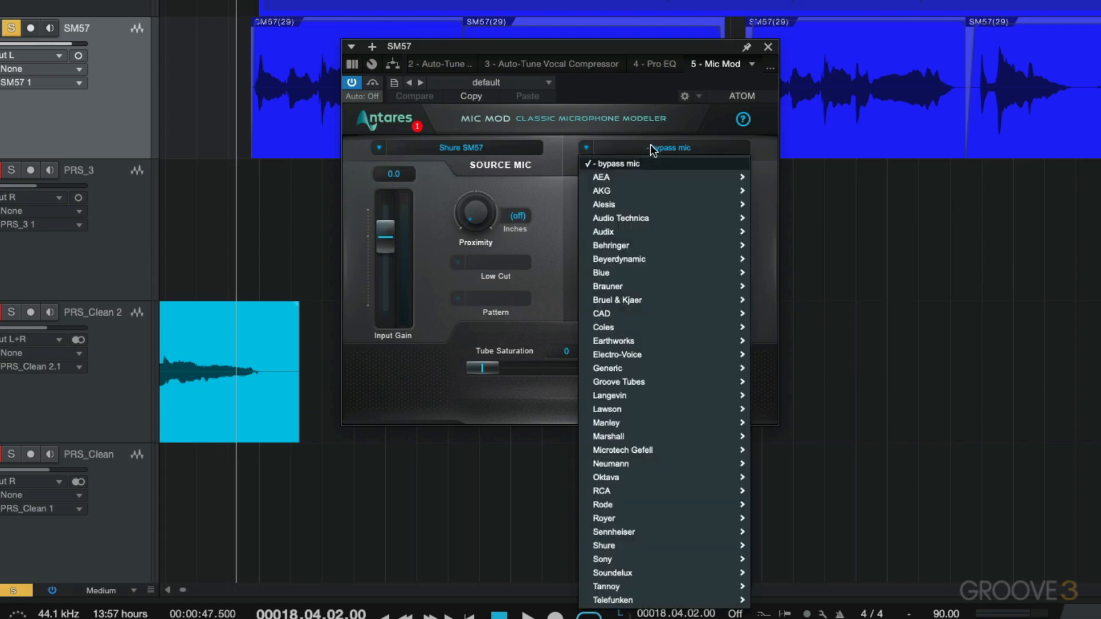
mouse_move(625, 463)
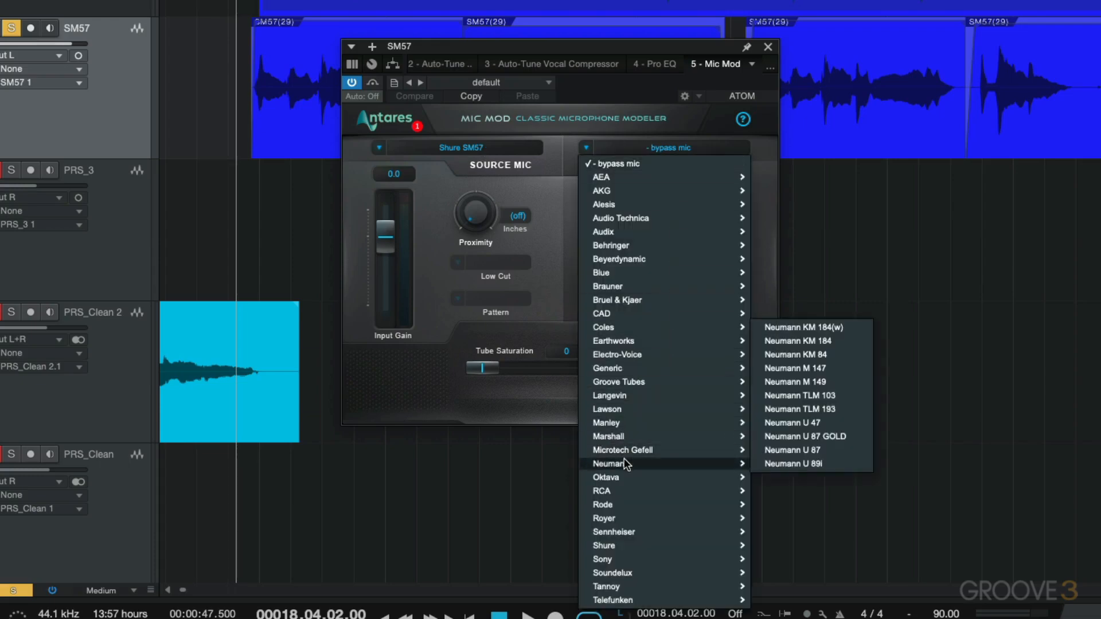
left_click(813, 451)
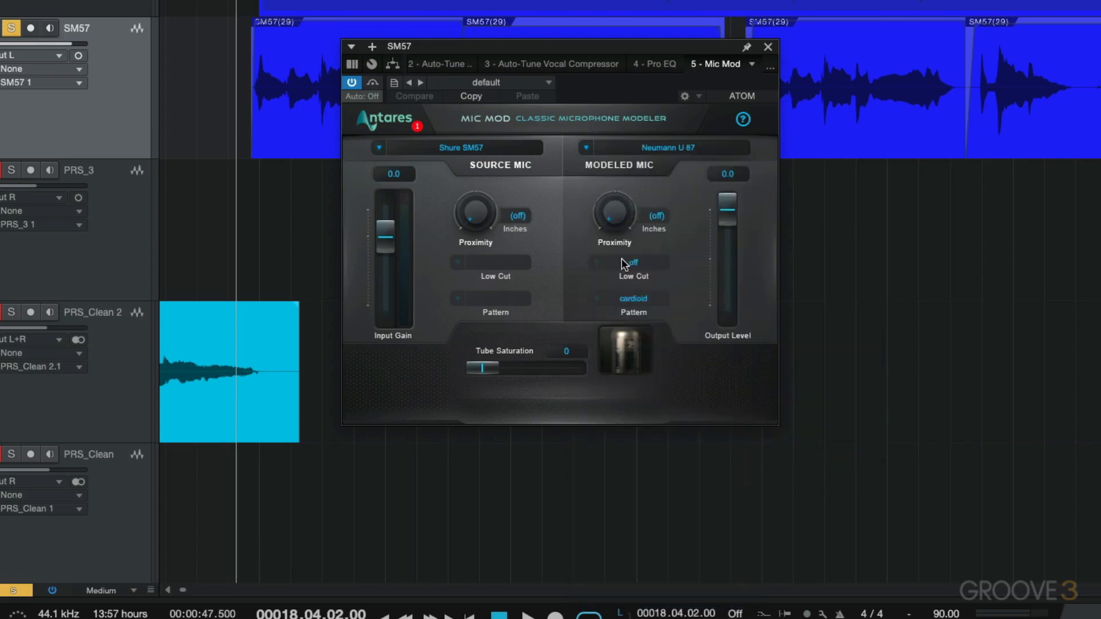
Play the SM57 vocal and bypass Mic Mod partway to compare the sound, ending with playback stopped
key("space")
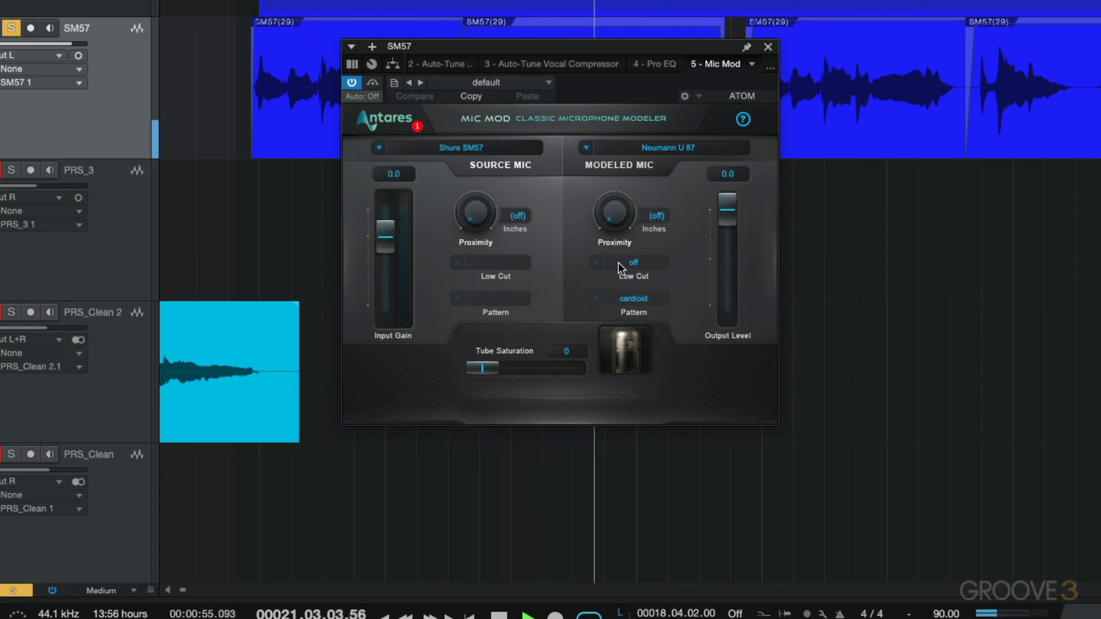
left_click(351, 83)
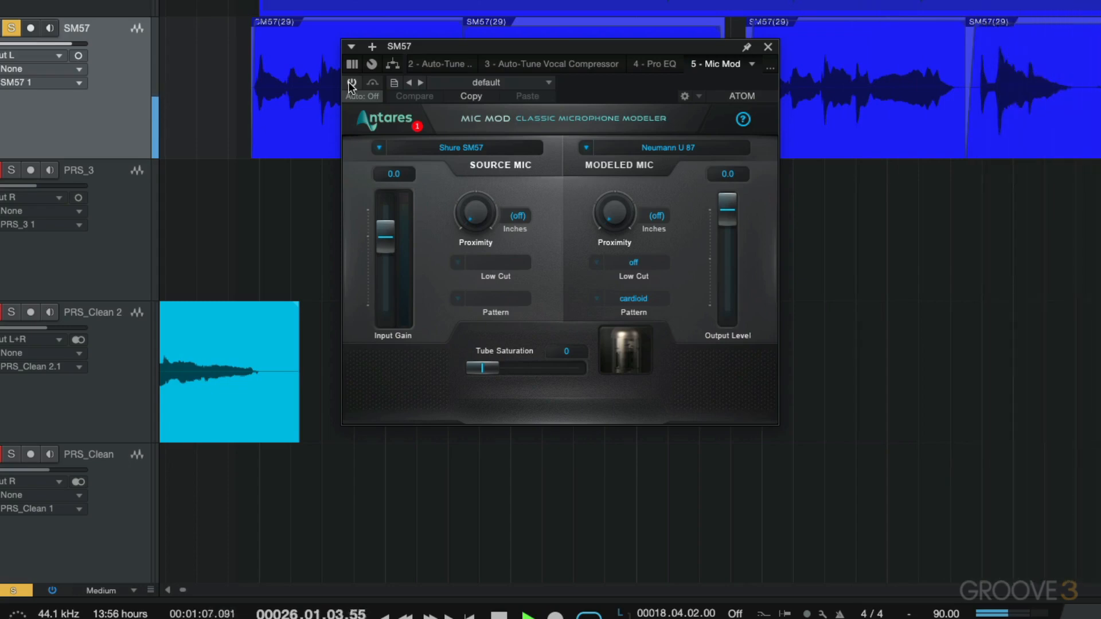
key("space")
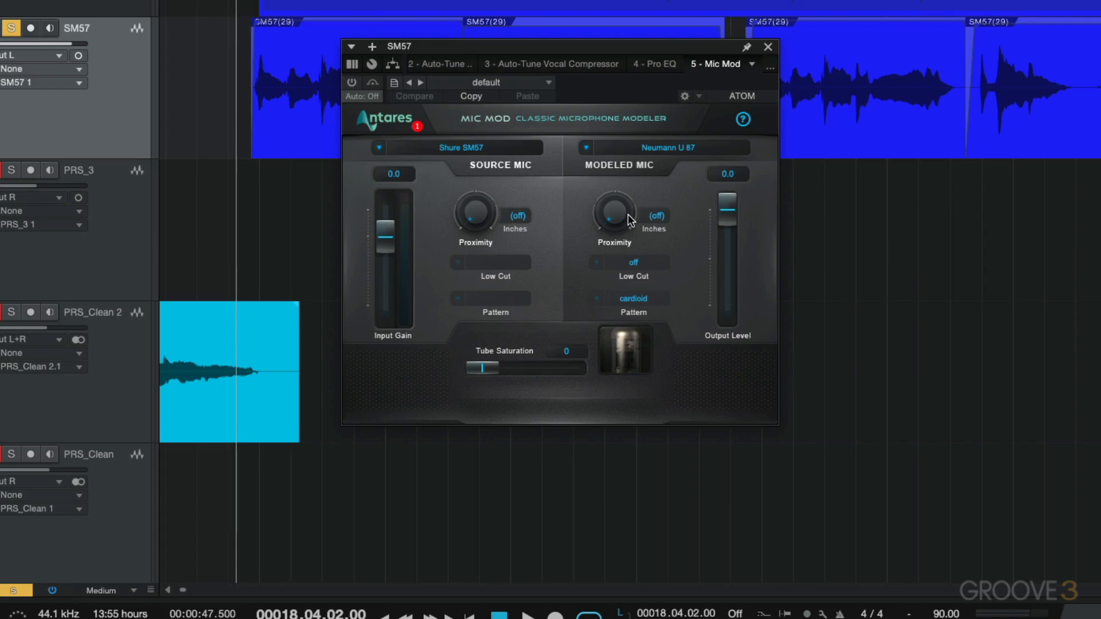
Try the proximity controls of the source and modeled mics, leaving both off
mouse_move(475, 213)
left_mouse_down()
mouse_move(476, 152)
mouse_move(473, 232)
left_mouse_up()
left_click_drag(615, 218, 613, 304)
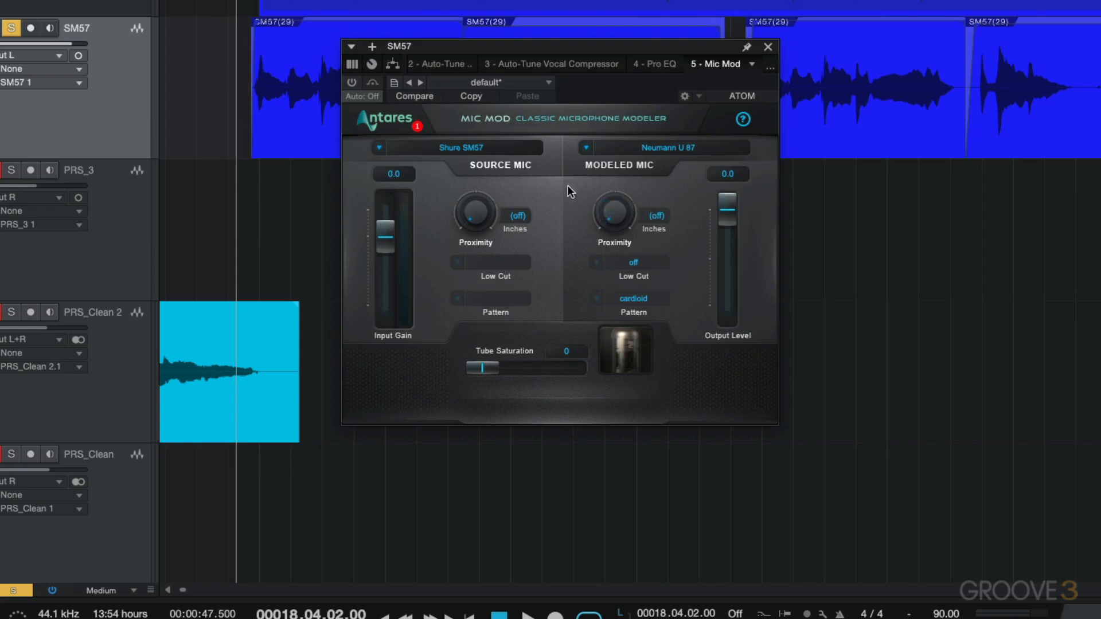
Turn Mic Mod back on and audition the vocal while adjusting the modeled mic's proximity to 2.1 inches
left_click(351, 82)
key("space")
mouse_move(618, 211)
left_mouse_down()
mouse_move(620, 142)
mouse_move(617, 207)
left_mouse_up()
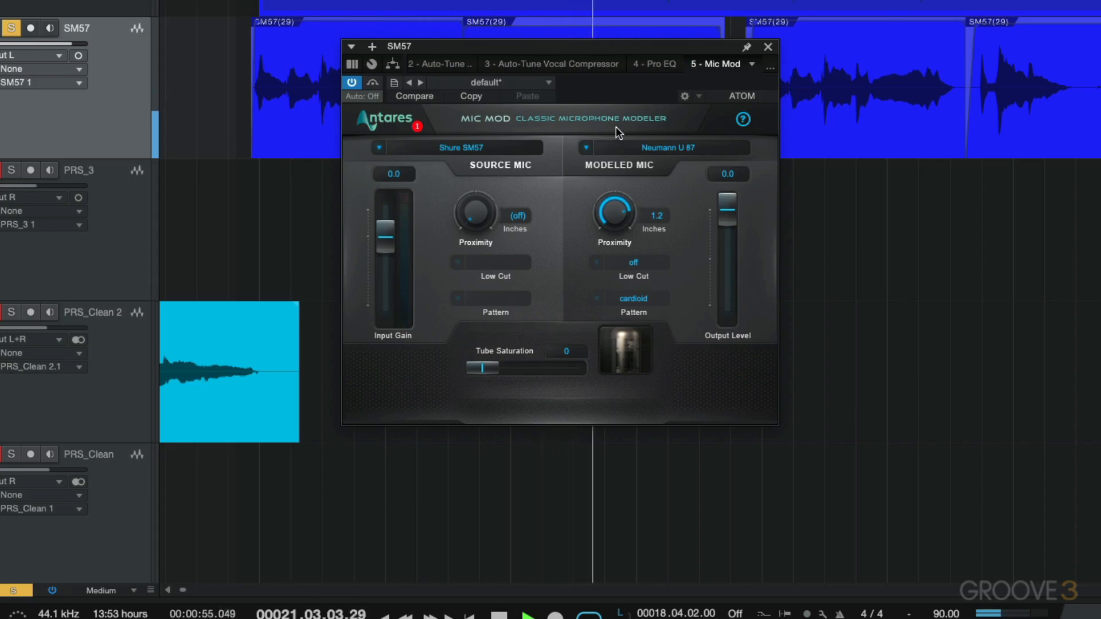
left_click_drag(616, 126, 616, 146)
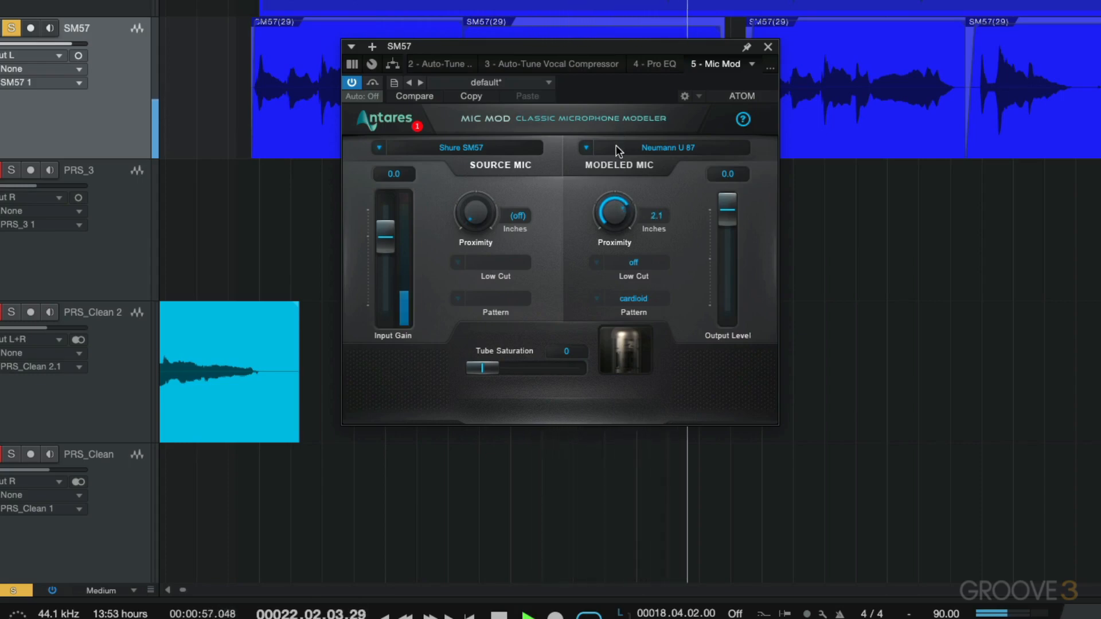
key("space")
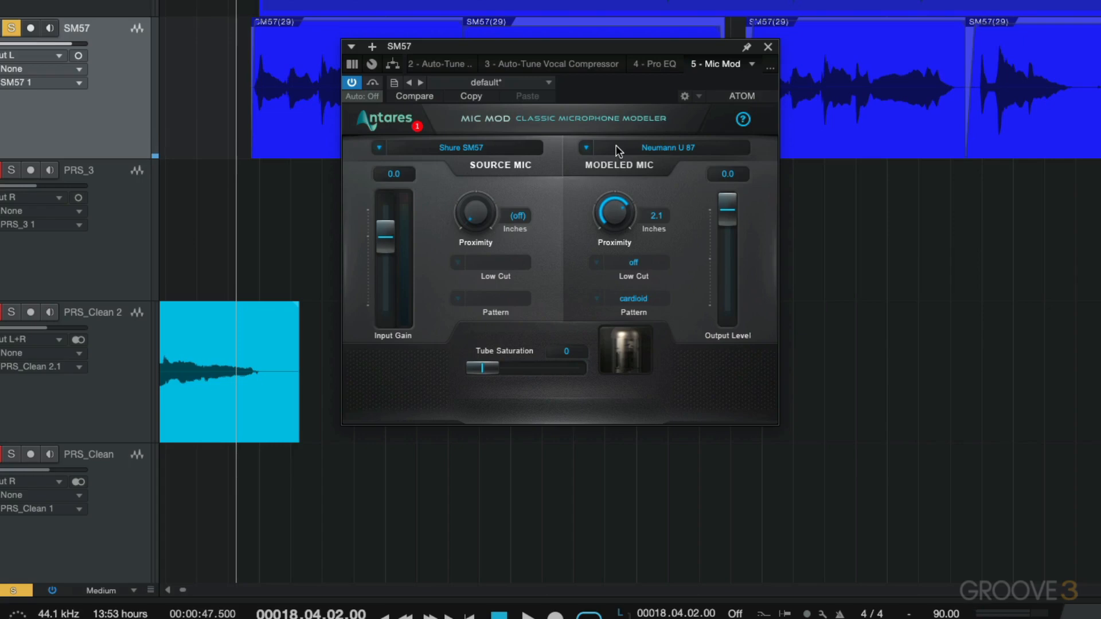
Turn the modeled mic's proximity off and switch its low cut on
left_click_drag(611, 216, 613, 209)
left_click_drag(612, 209, 614, 369)
left_click(638, 261)
left_click(626, 295)
Try the omni pattern on the modeled mic and switch it back to cardioid
left_click(647, 298)
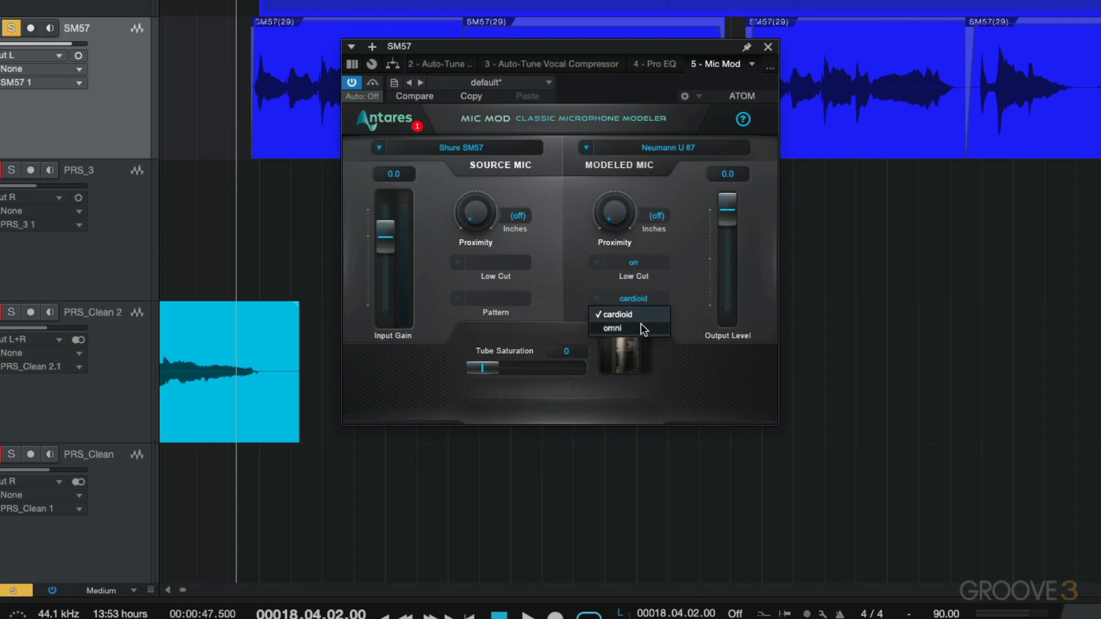
left_click(666, 279)
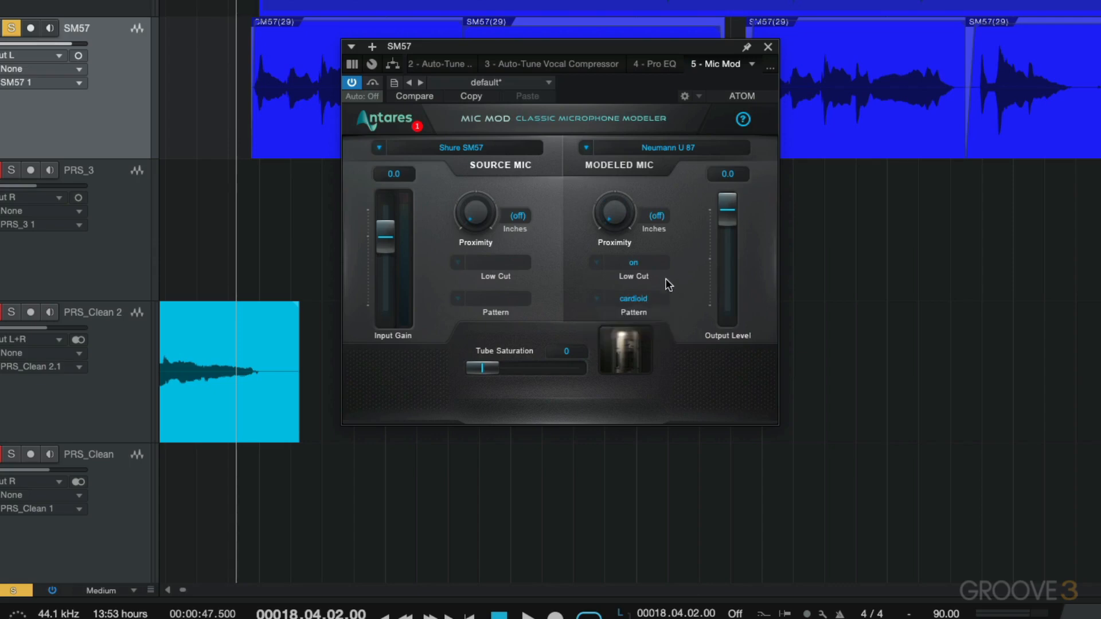
left_click(641, 299)
left_click(623, 325)
left_click(646, 298)
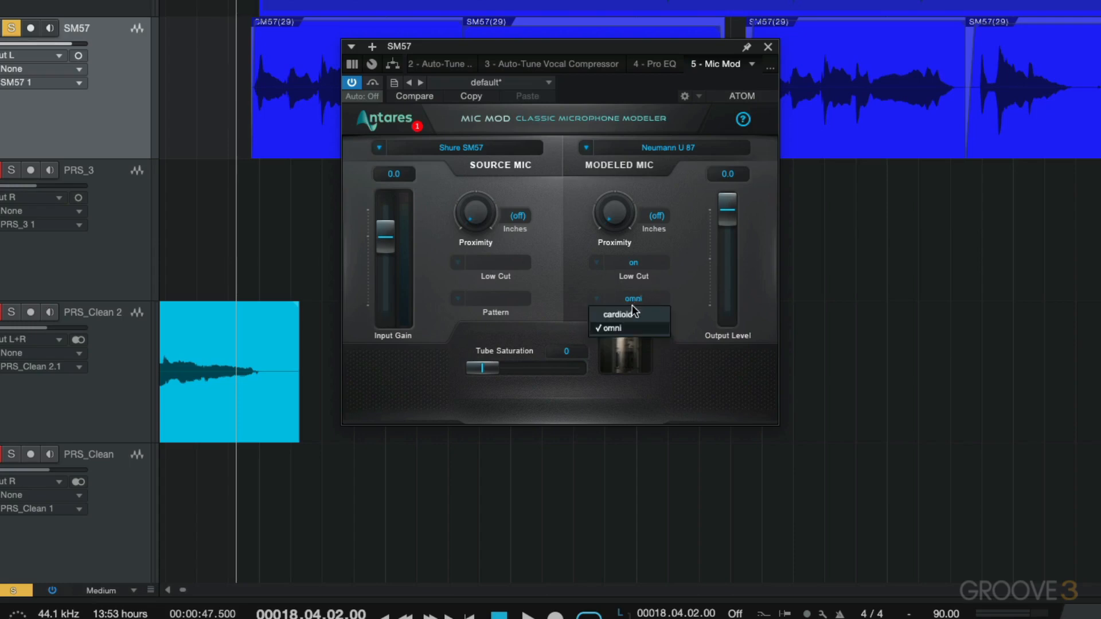
left_click(630, 307)
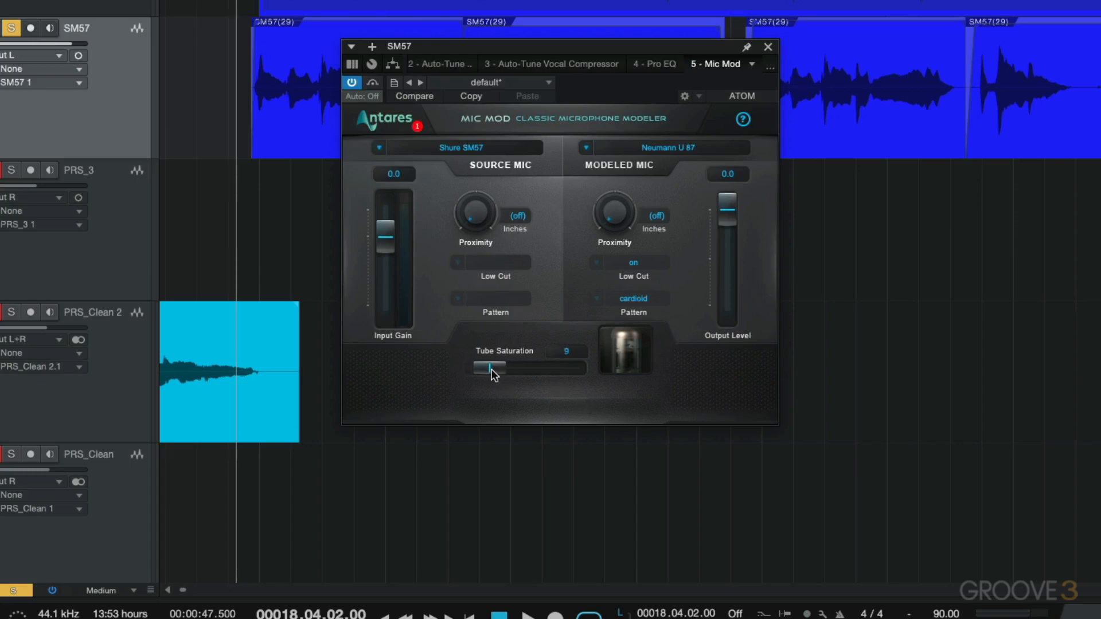
Raise Mic Mod's tube saturation to 96 and play the vocal to hear it
mouse_move(488, 370)
left_mouse_down()
mouse_move(517, 369)
mouse_move(490, 373)
left_mouse_up()
left_click_drag(491, 370, 564, 373)
key("space")
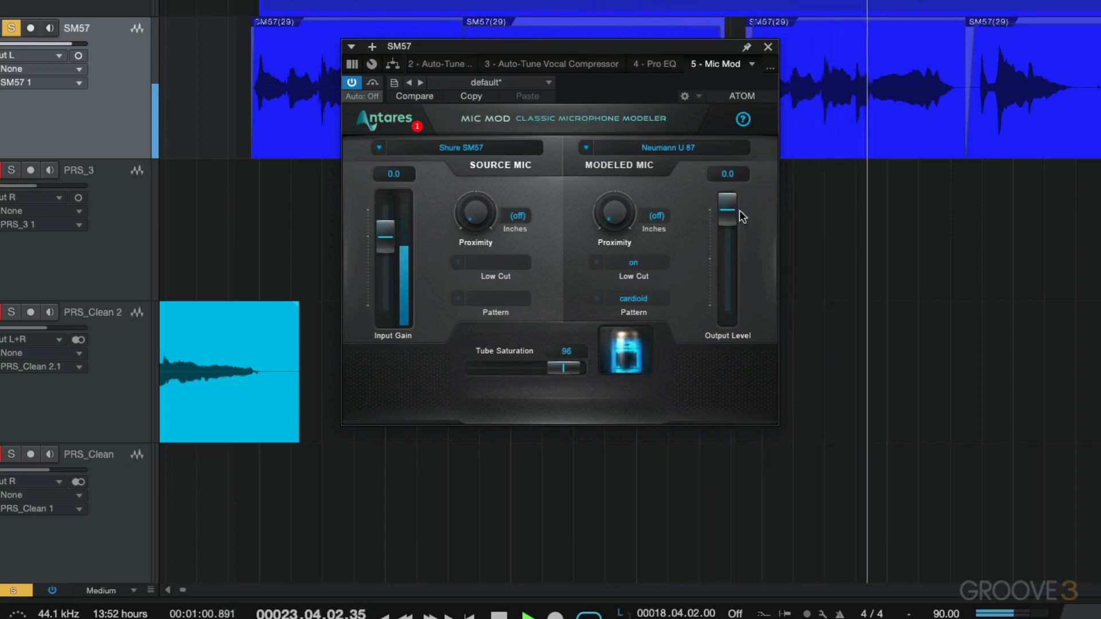
Lower Mic Mod's output level to -2.7 and bypass the plug-in during playback to compare the sound
left_click_drag(740, 211, 727, 230)
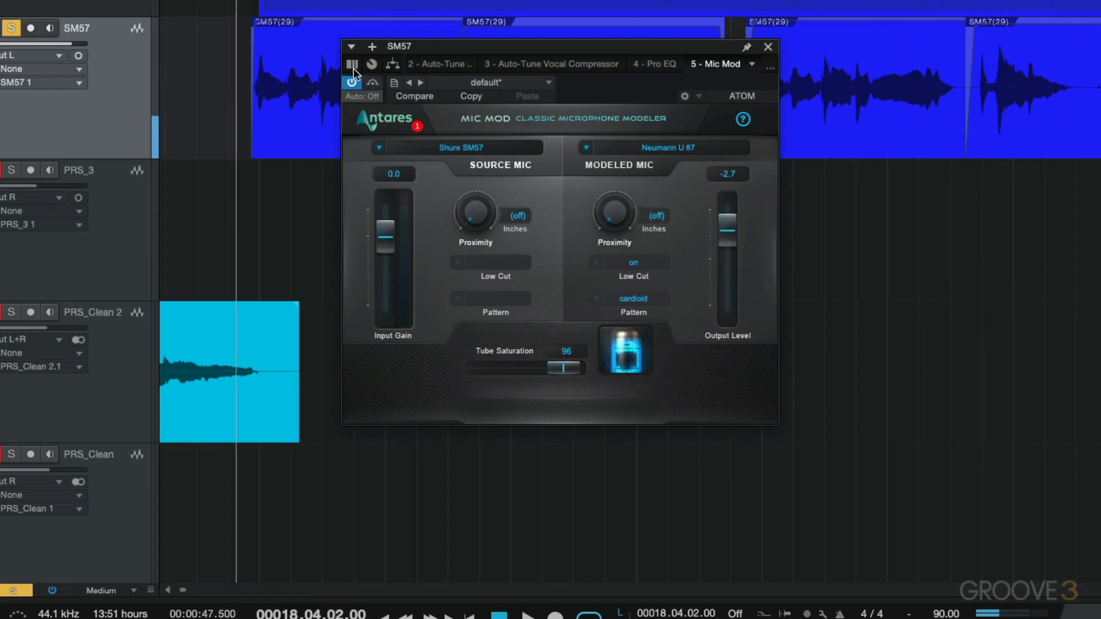
left_click(352, 83)
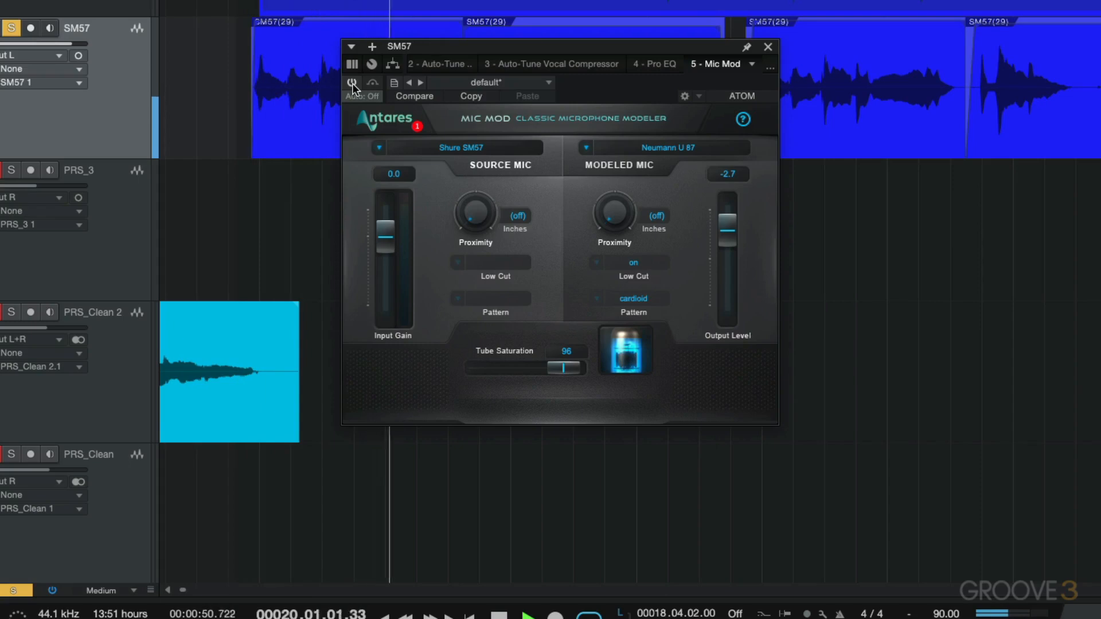
Re-enable Mic Mod and, with the vocal playing, set tube saturation to 46 and output level to -2.5
key("space")
left_click(352, 84)
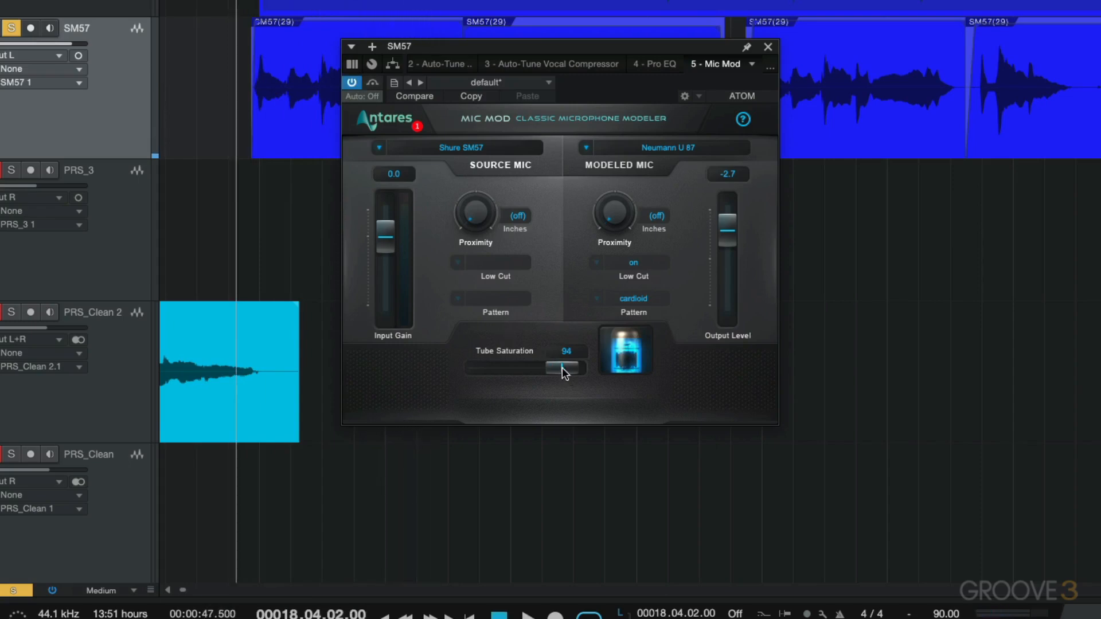
key("space")
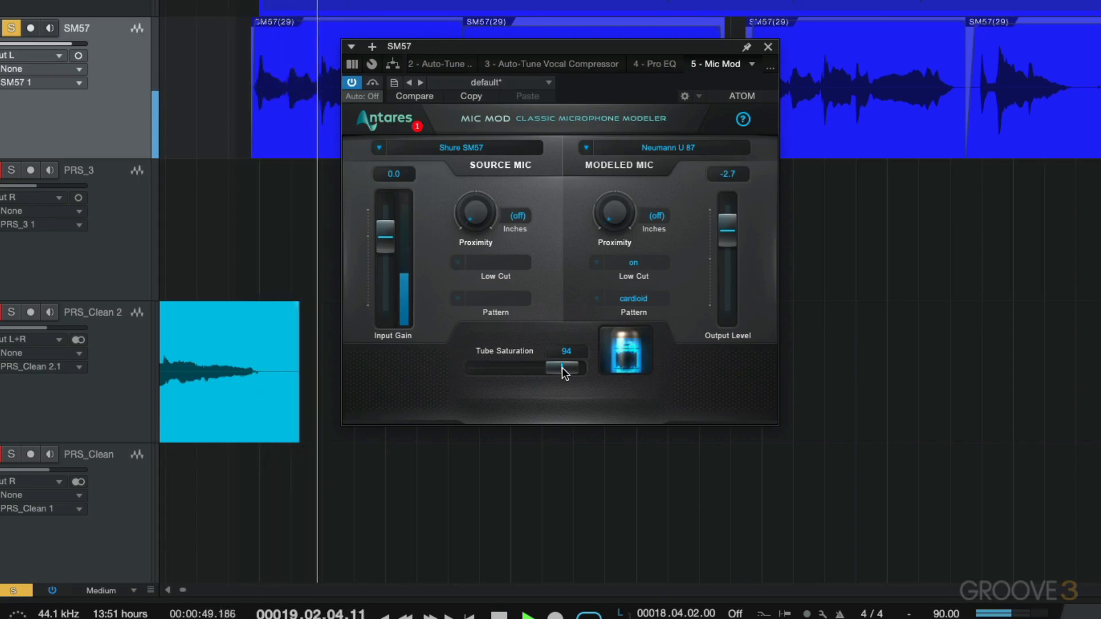
left_click_drag(562, 367, 522, 370)
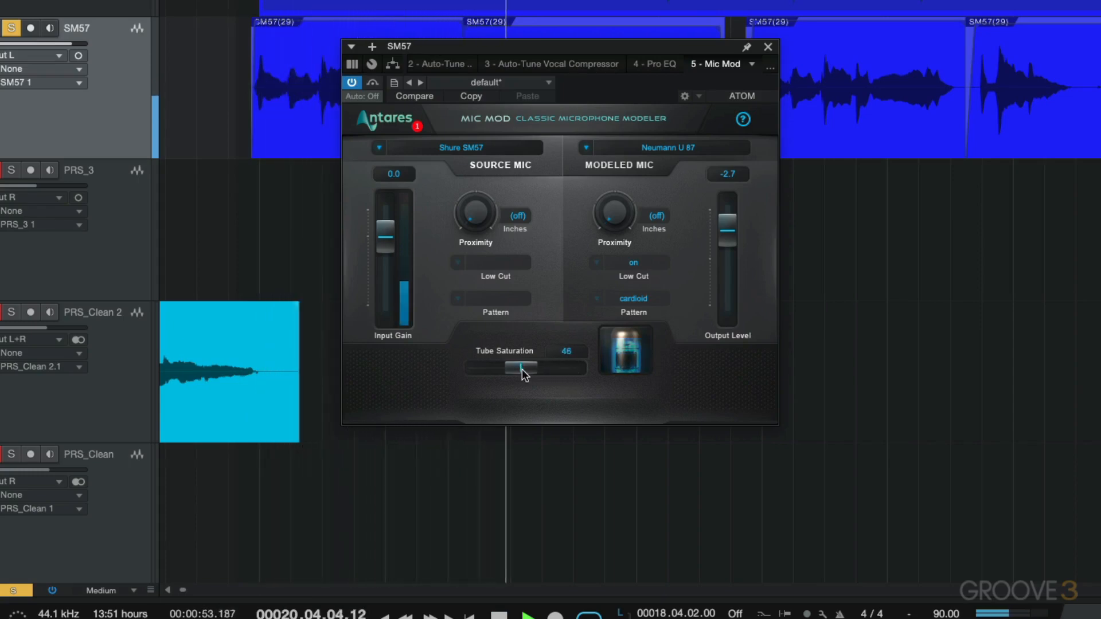
left_click_drag(721, 232, 722, 230)
key("space")
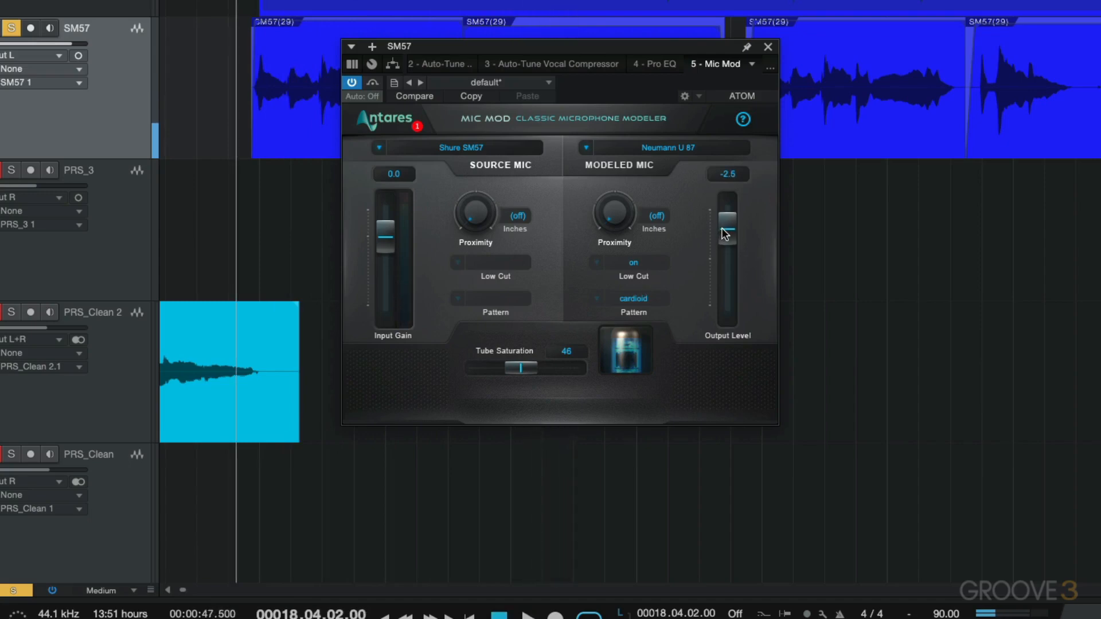
Change the modeled mic to the AKG C 414B-ULS Gold(w)
left_click(673, 148)
mouse_move(648, 186)
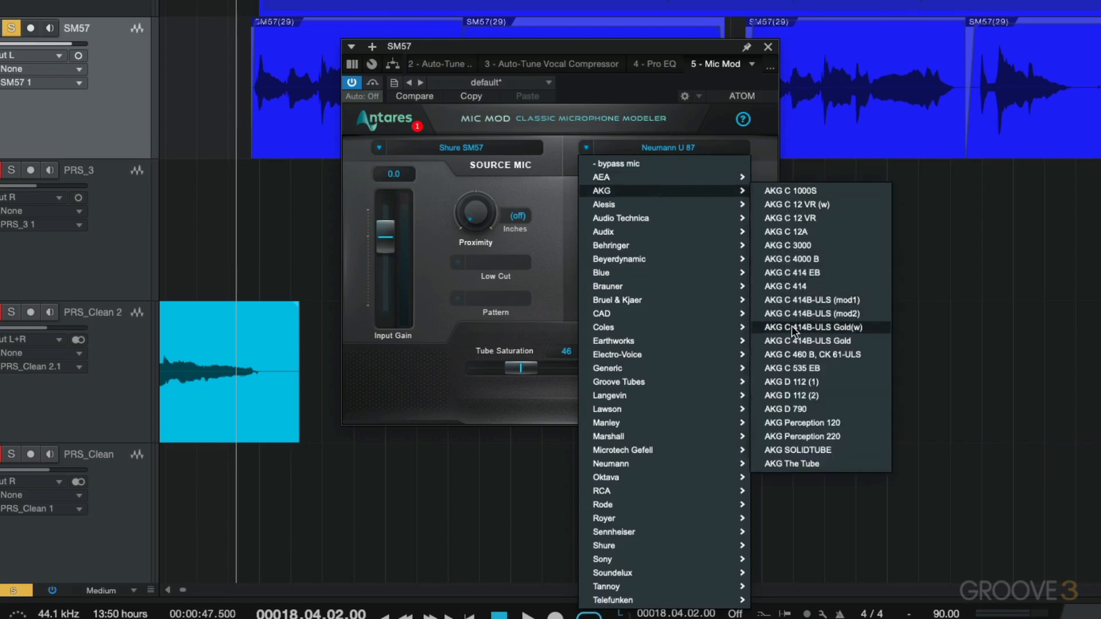
left_click(839, 327)
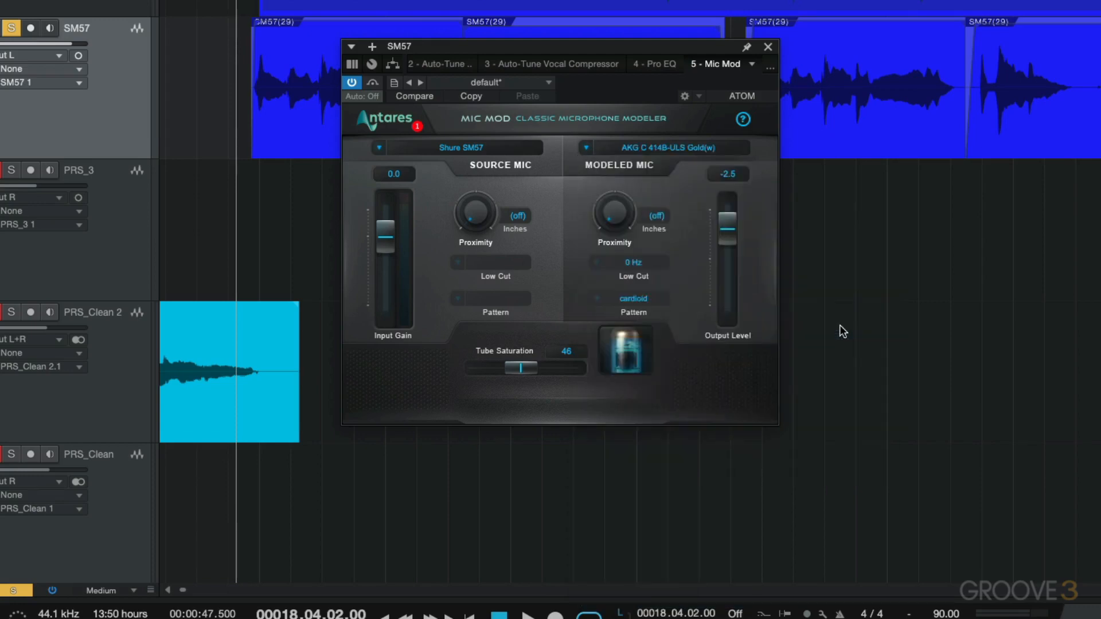
Set the modeled mic's low cut to 150 Hz and its pattern to hyper cardioid
left_click(646, 264)
left_click(662, 245)
left_click(637, 262)
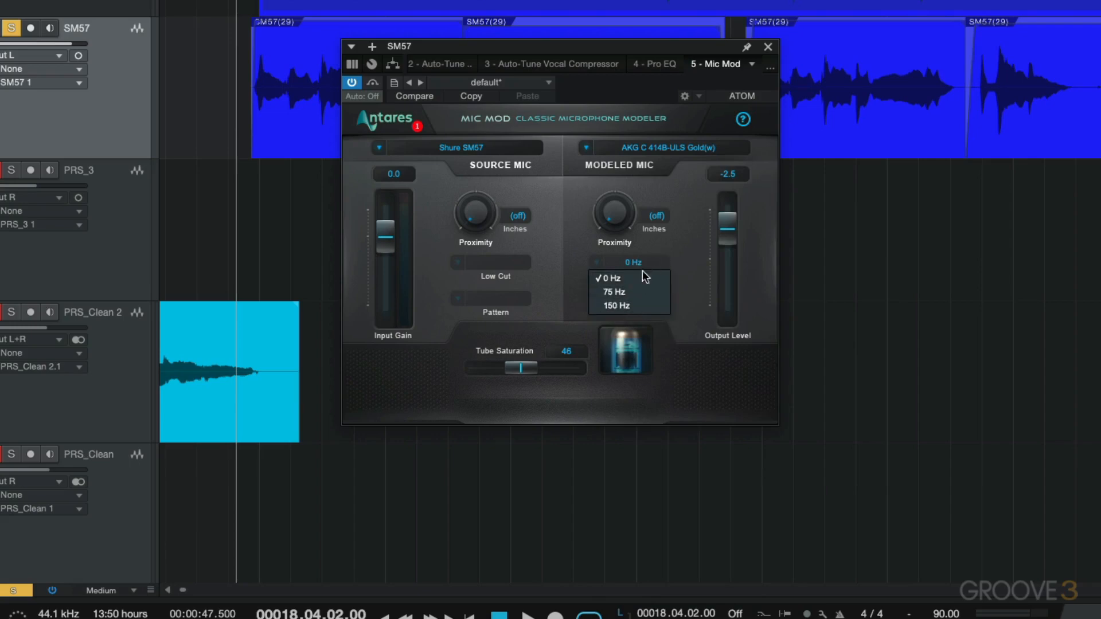
left_click(628, 302)
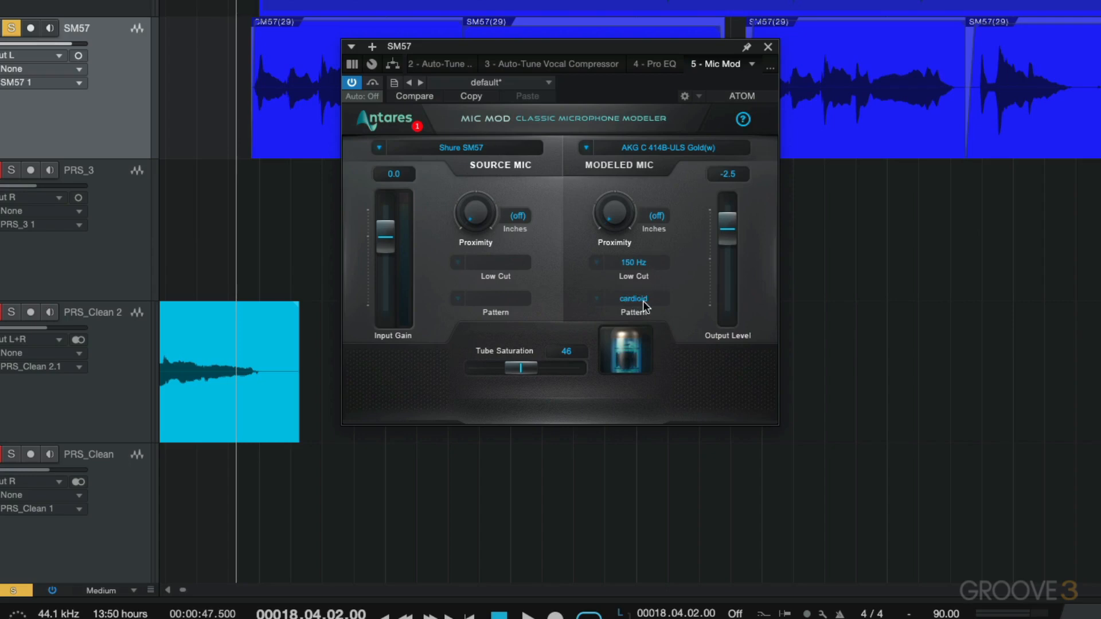
left_click(642, 299)
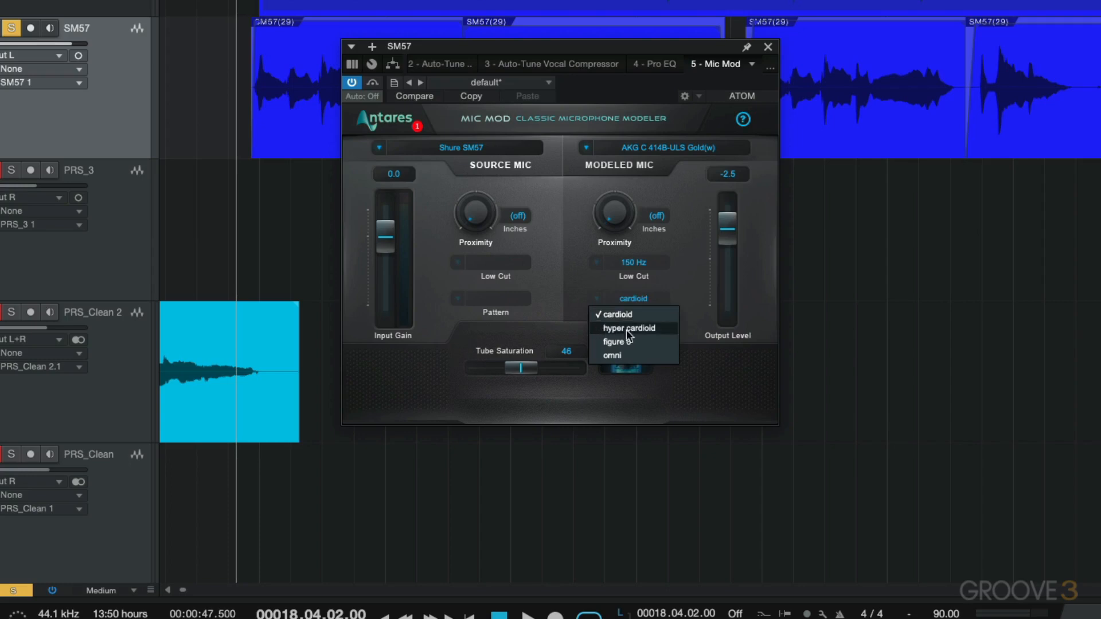
left_click(641, 328)
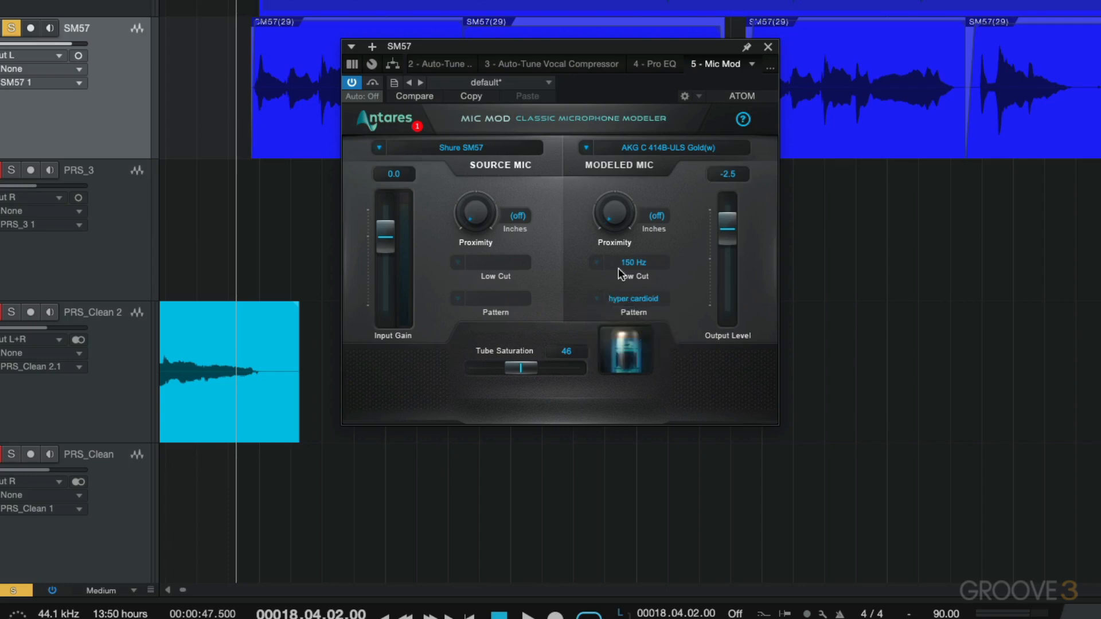
Set the modeled mic's proximity to 3.9 inches and play the vocal to hear it
left_click_drag(617, 212, 614, 132)
mouse_move(616, 201)
left_mouse_down()
mouse_move(618, 178)
mouse_move(625, 202)
left_mouse_up()
key("space")
Bypass Mic Mod during playback, then re-enable it and replay the vocal to compare the unprocessed and modeled sound
left_click(353, 82)
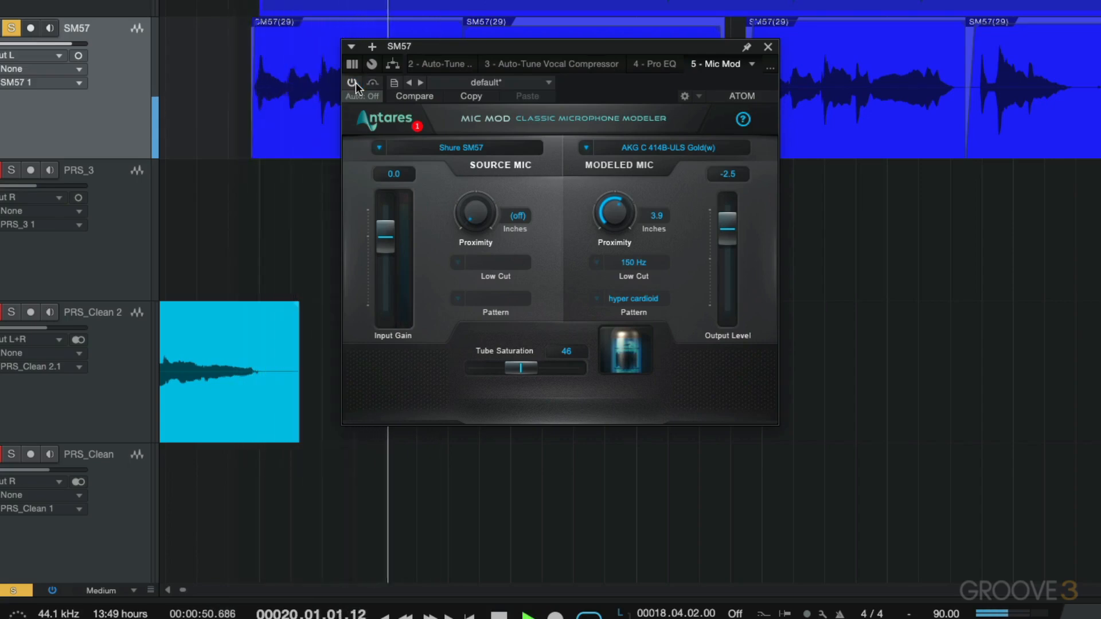
key("space")
left_click(356, 82)
key("space")
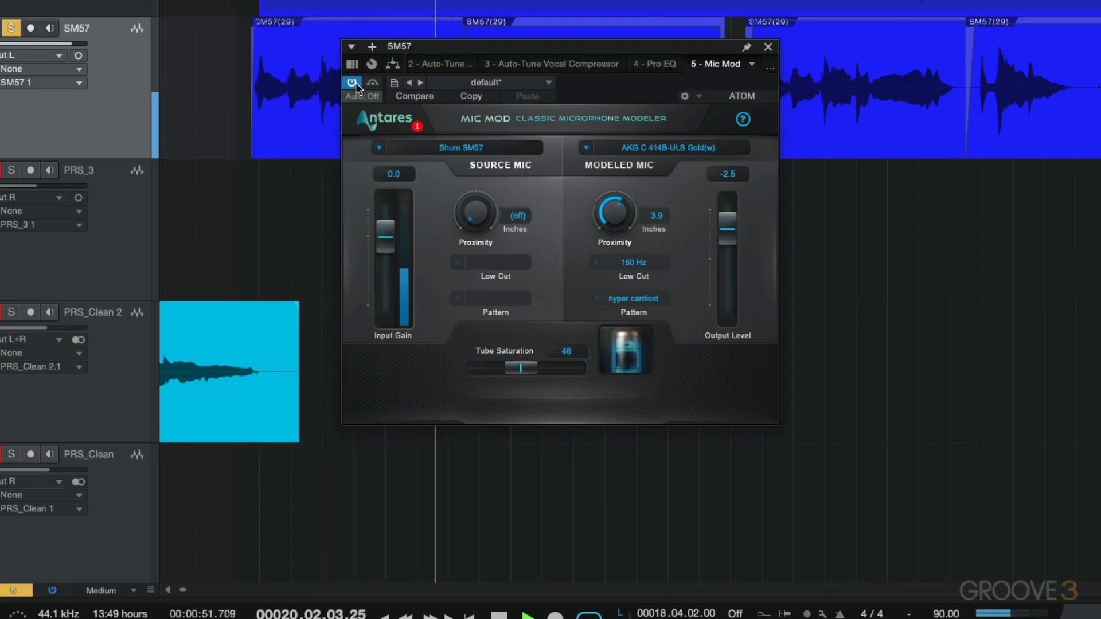
key("space")
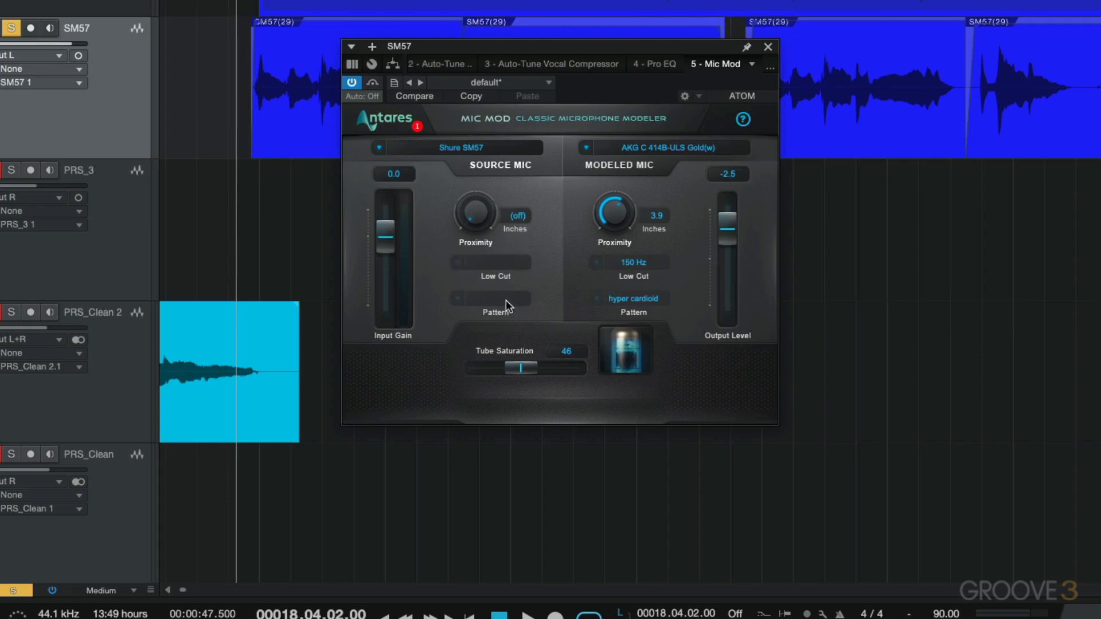
Change the source mic to the Rode NT2 and check its pattern options, keeping cardioid
left_click(476, 149)
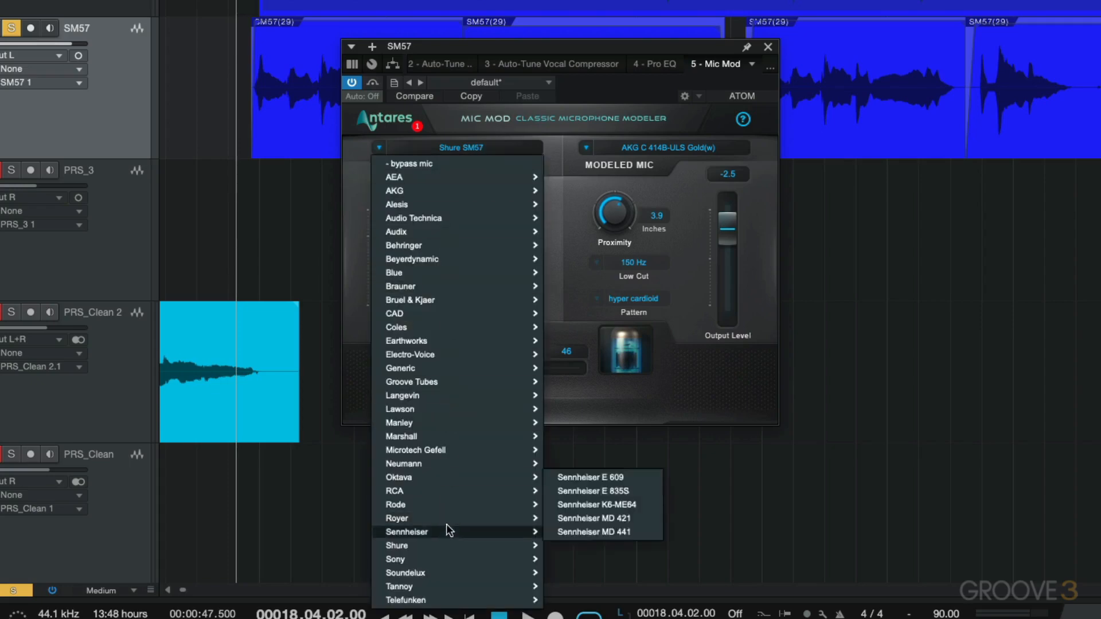
mouse_move(447, 509)
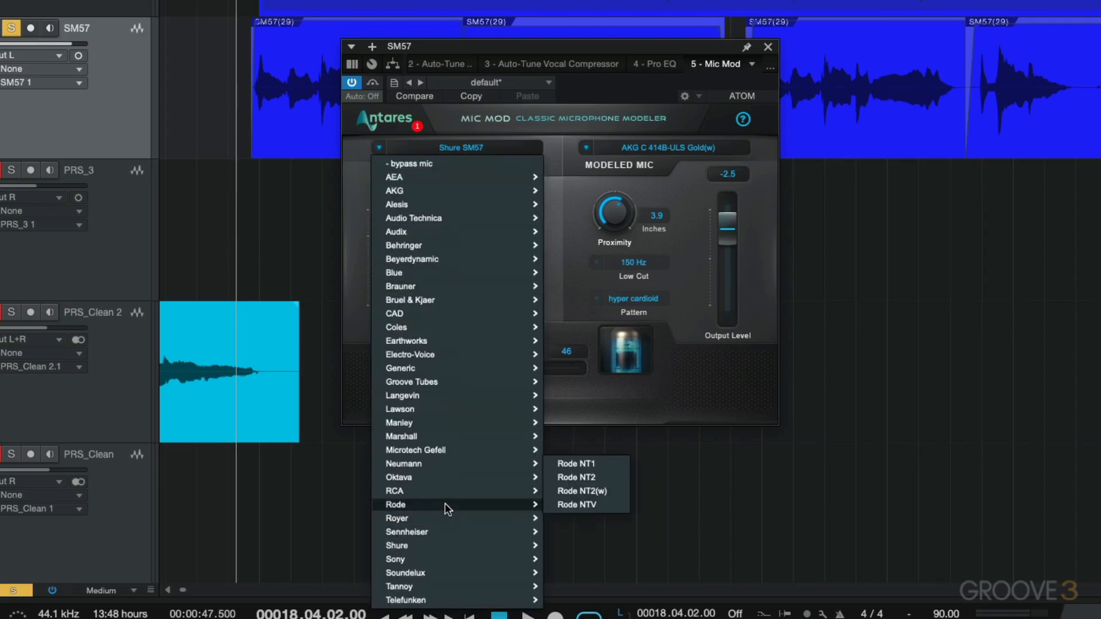
left_click(572, 477)
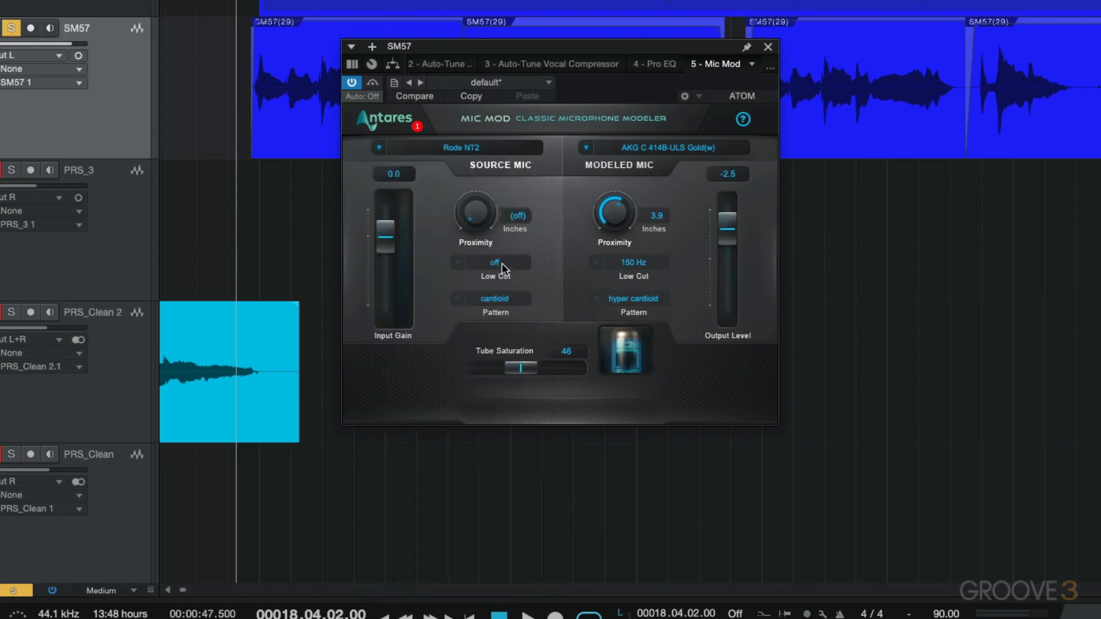
left_click(492, 298)
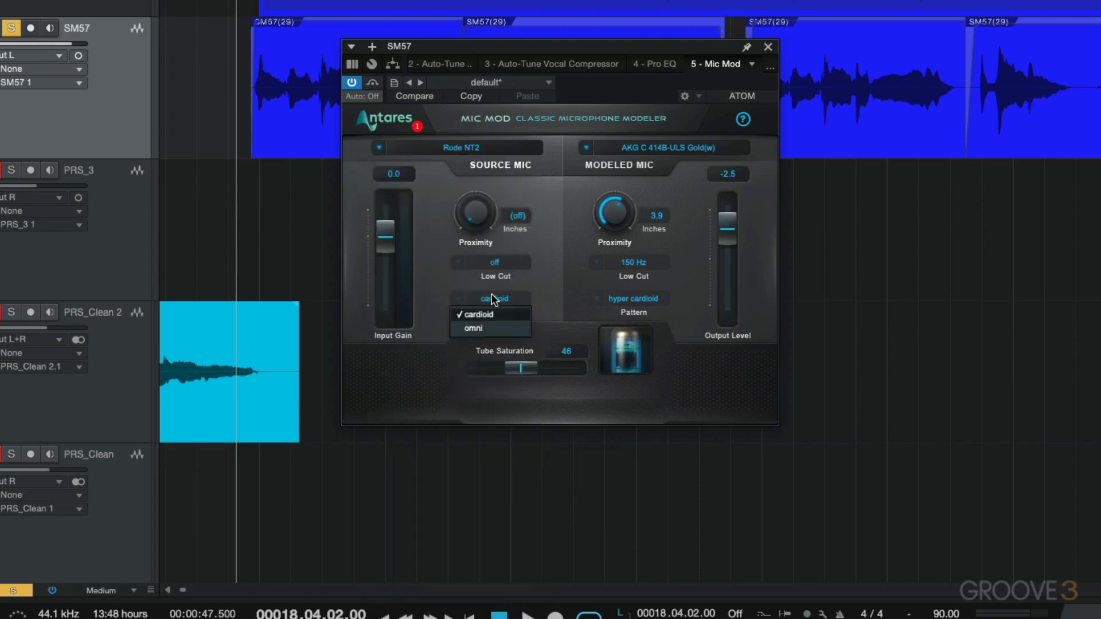
left_click(532, 289)
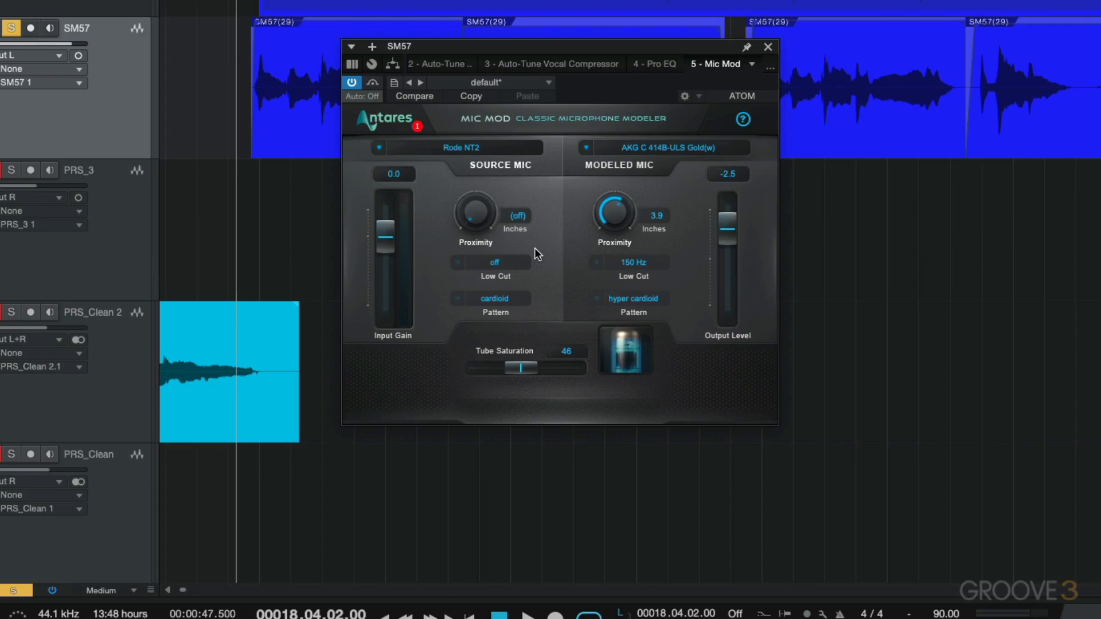
Look over the microphone brands offered for the source mic and for the modeled mic, keeping both selections
left_click(470, 151)
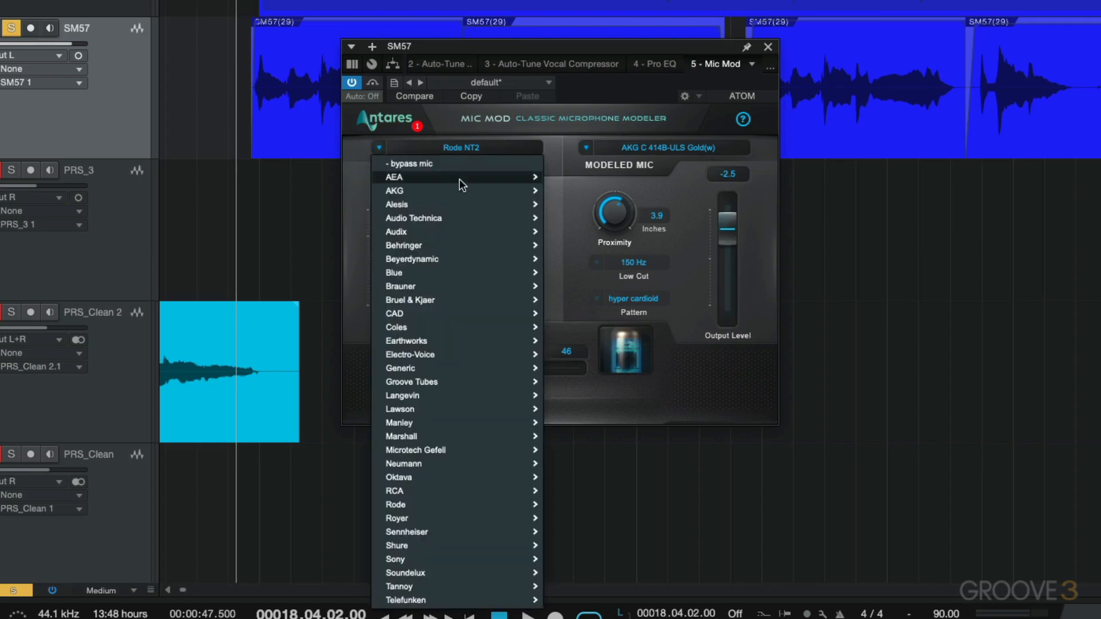
left_click(546, 128)
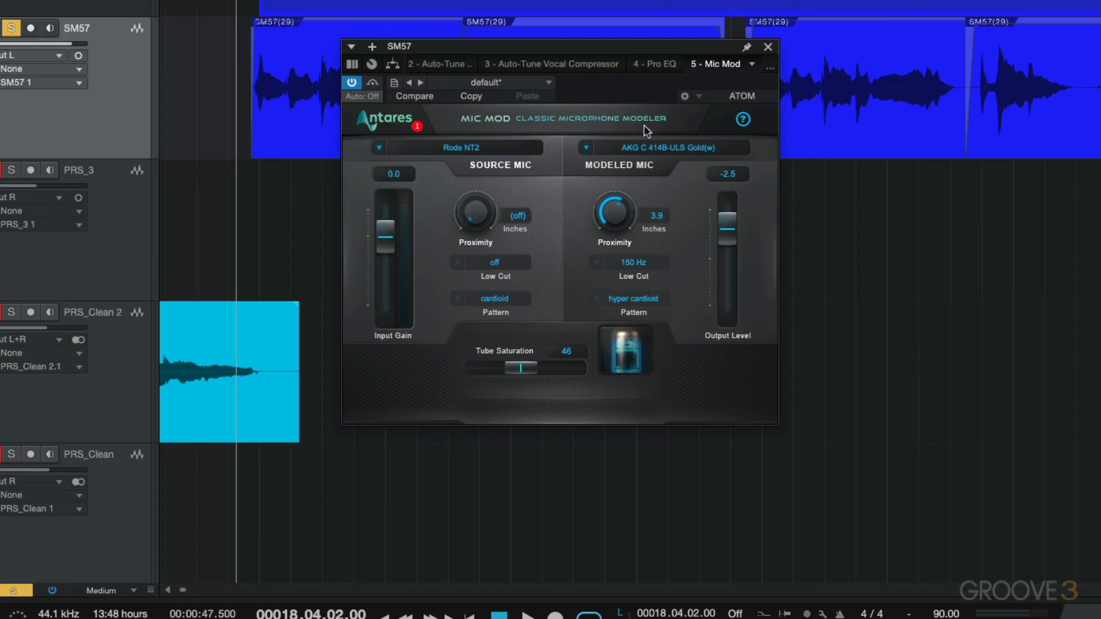
left_click(656, 151)
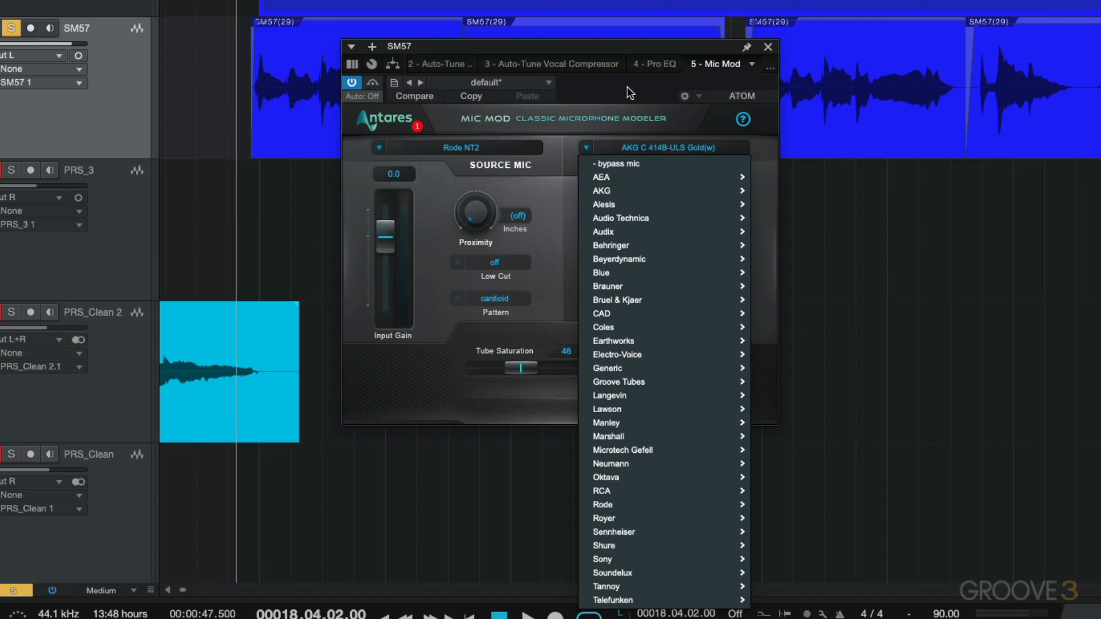
left_click(559, 195)
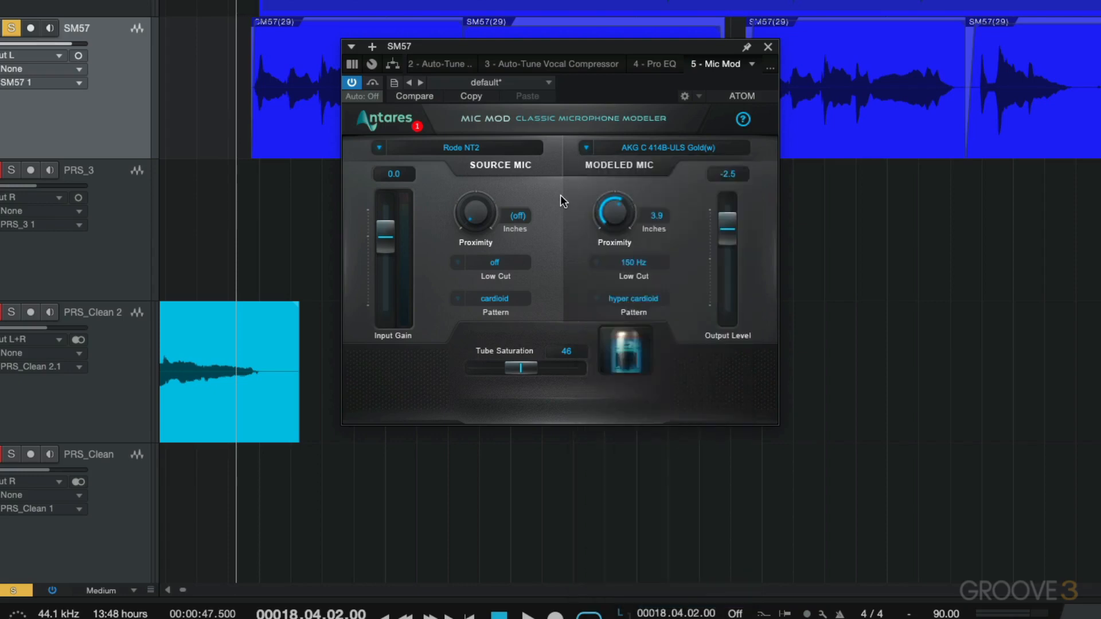